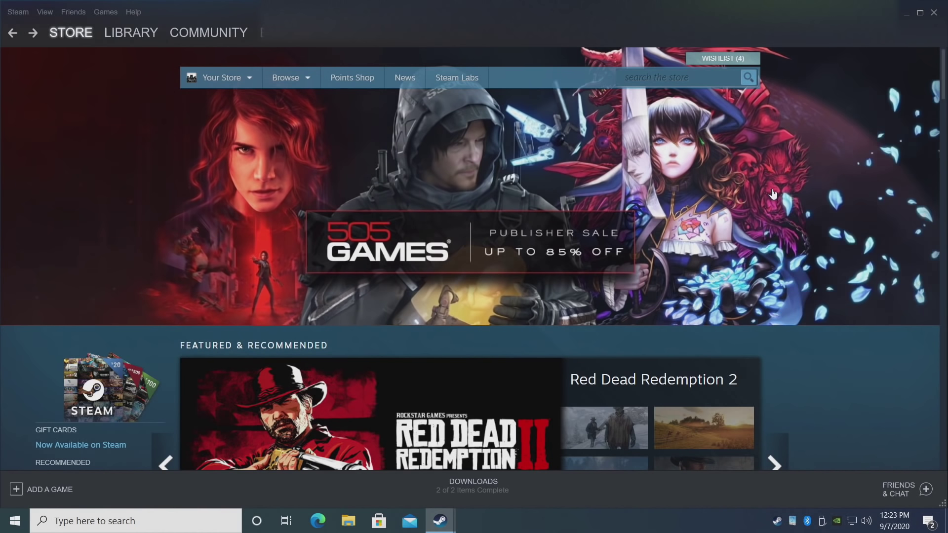
# Search the Steam store for "retroarch" and open the RetroArch store page
pyautogui.click(679, 79)
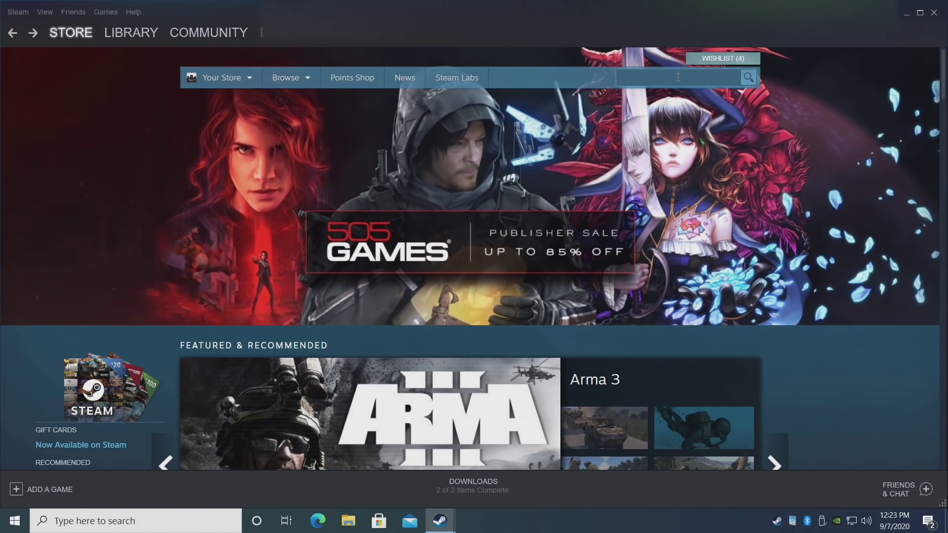
pyautogui.write('retr')
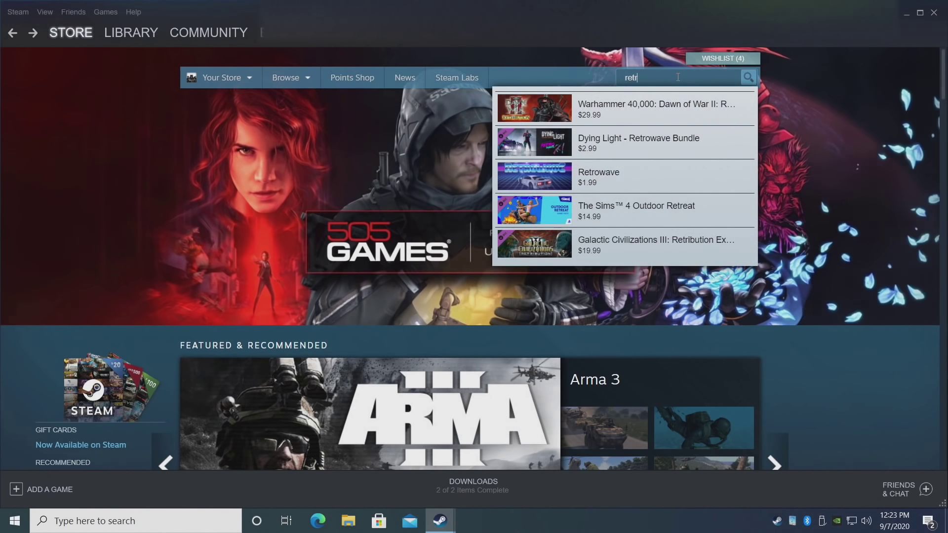
pyautogui.write('oarch')
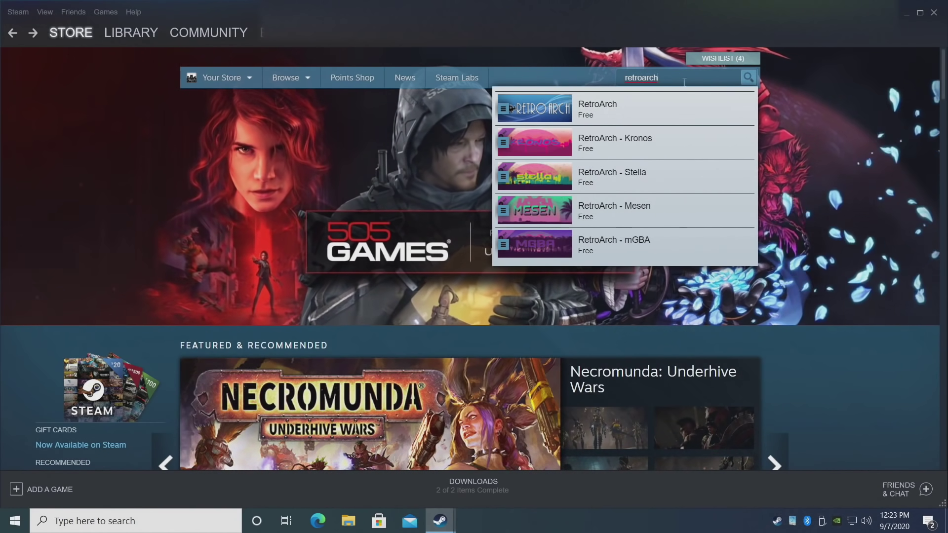
pyautogui.click(654, 103)
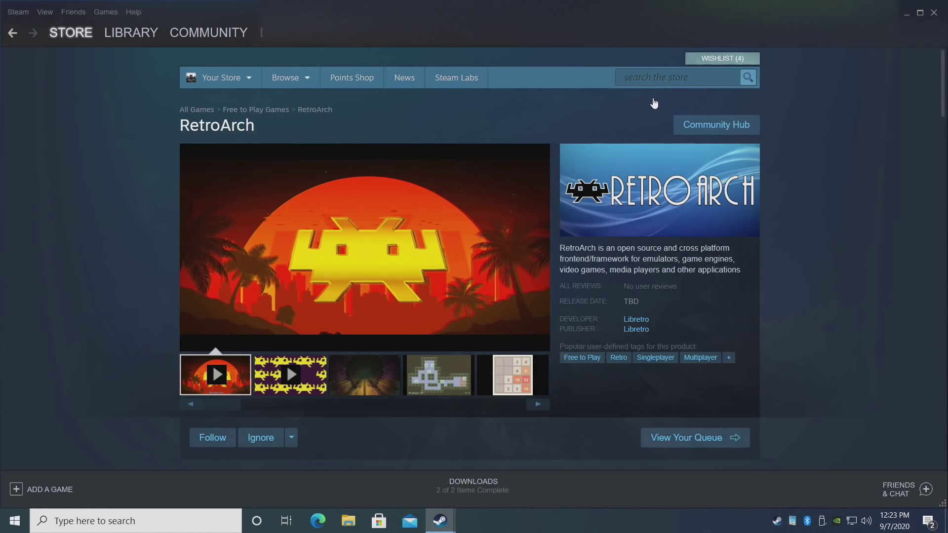
pyautogui.scroll(-5, 593, 198)
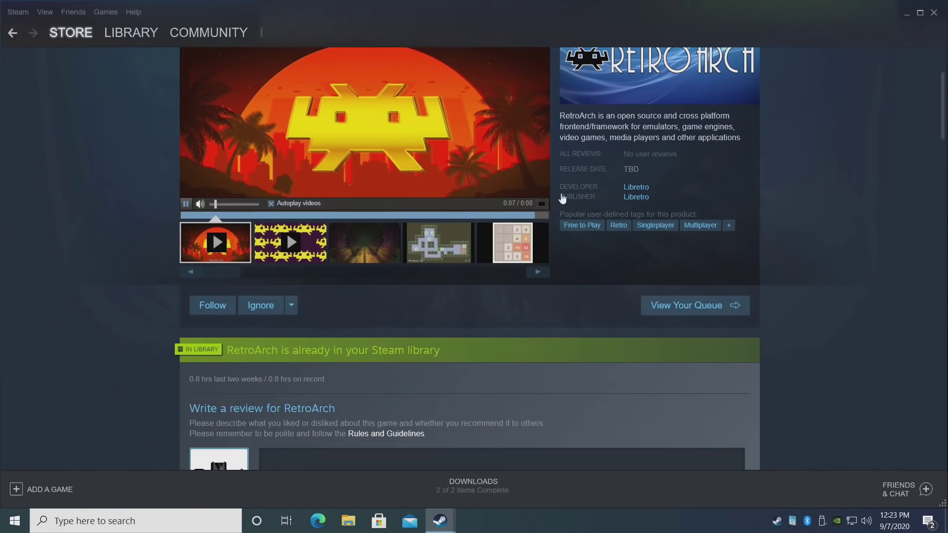
pyautogui.scroll(5, 554, 247)
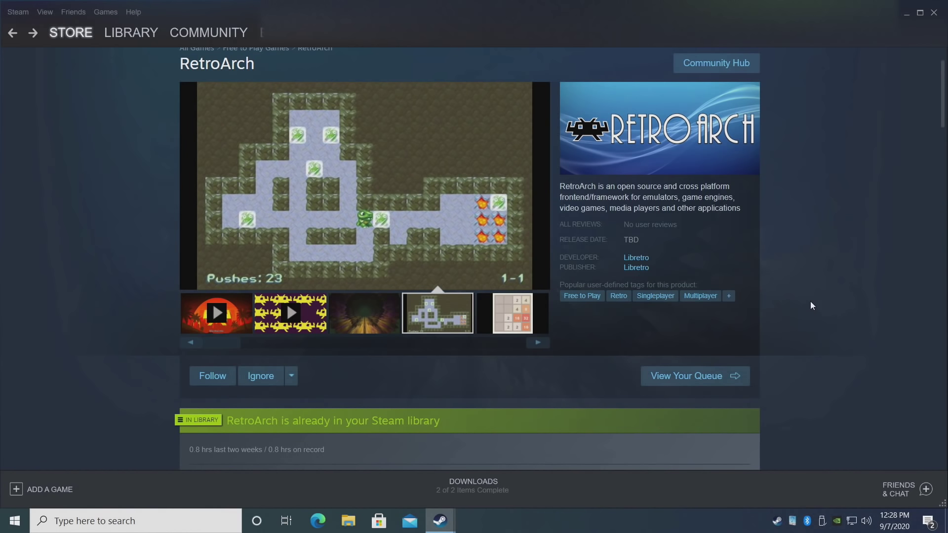
# Expand the full list of downloadable content on the RetroArch store page
pyautogui.scroll(-8, 811, 301)
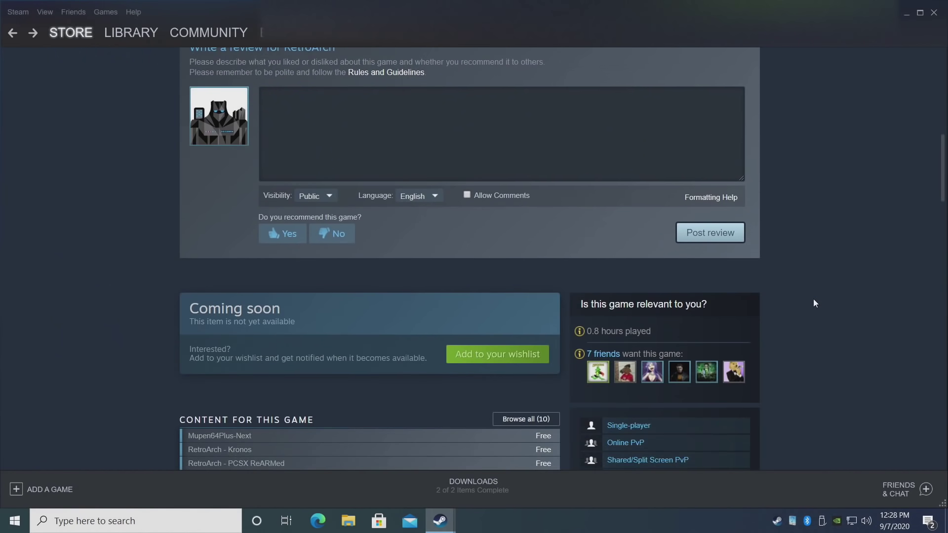
pyautogui.scroll(-4, 813, 299)
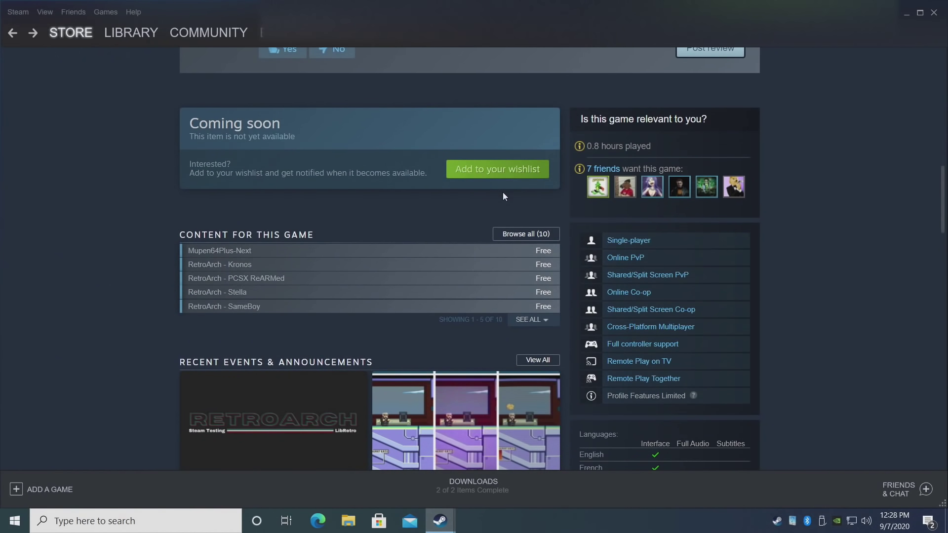
pyautogui.click(537, 321)
pyautogui.scroll(-1, 460, 317)
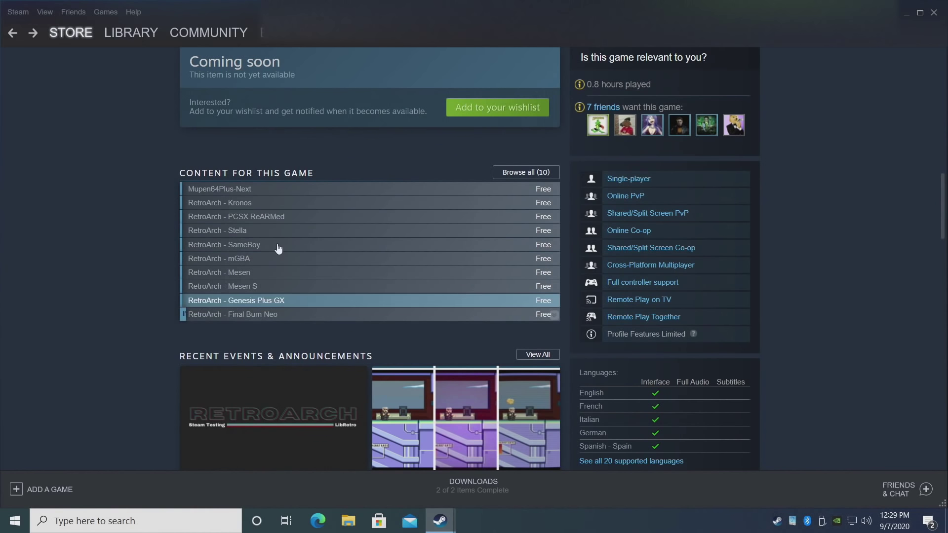
# Browse all RetroArch downloadable content and open the Mupen64Plus-Next page at its download section
pyautogui.click(527, 173)
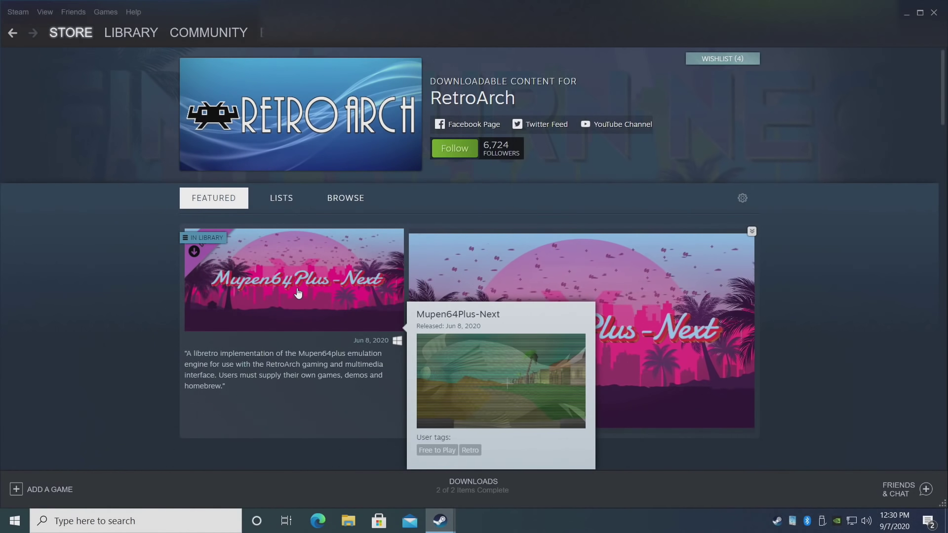
pyautogui.click(289, 301)
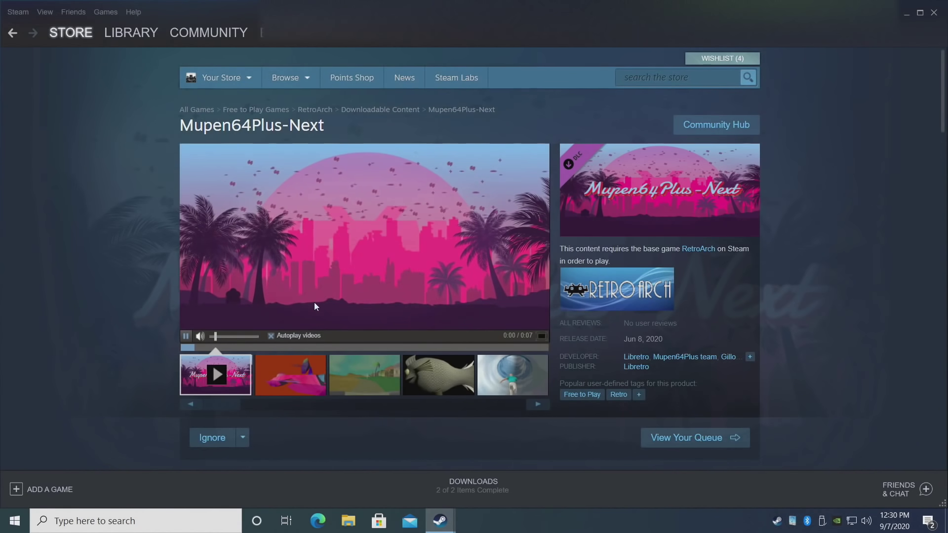
pyautogui.scroll(-12, 386, 297)
pyautogui.scroll(1, 494, 289)
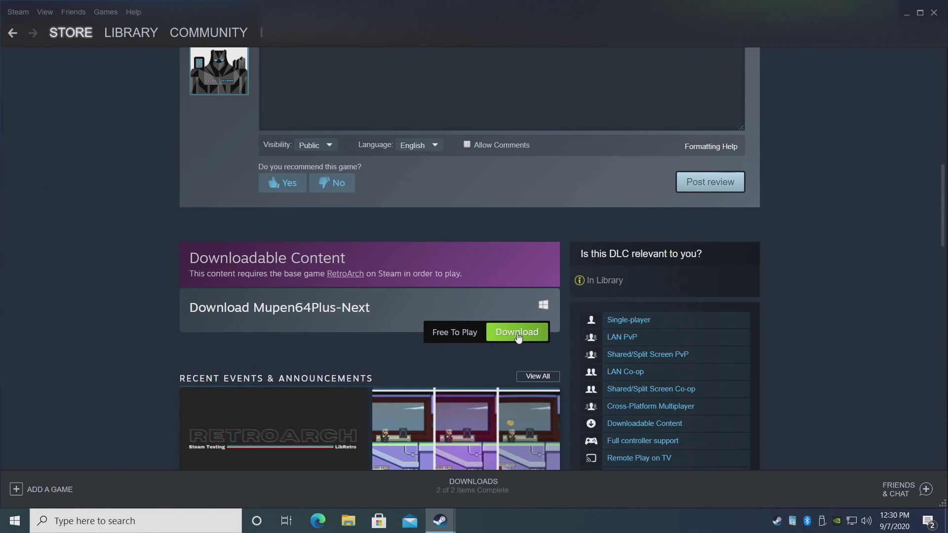
# Open RetroArch's properties from the Steam library and show its DLC list
pyautogui.click(127, 37)
pyautogui.click(121, 52)
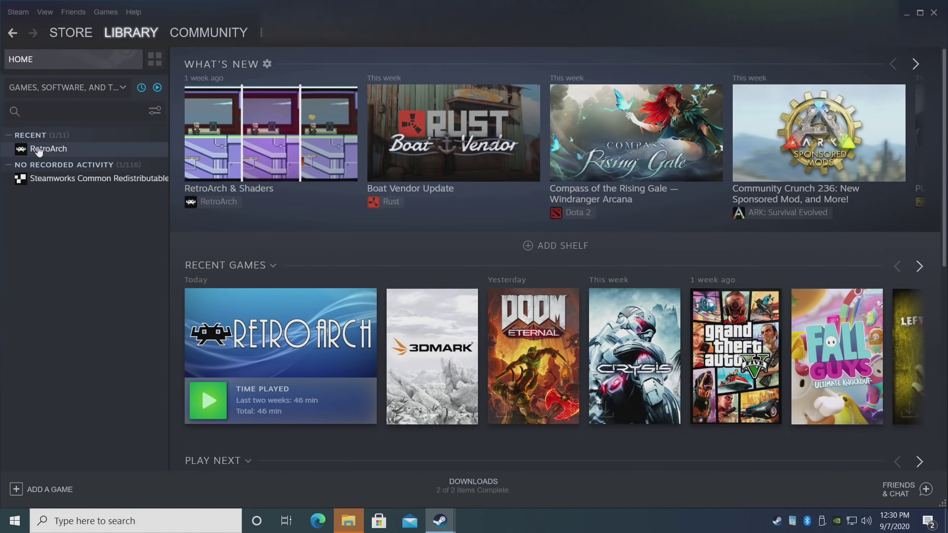
pyautogui.rightClick(39, 149)
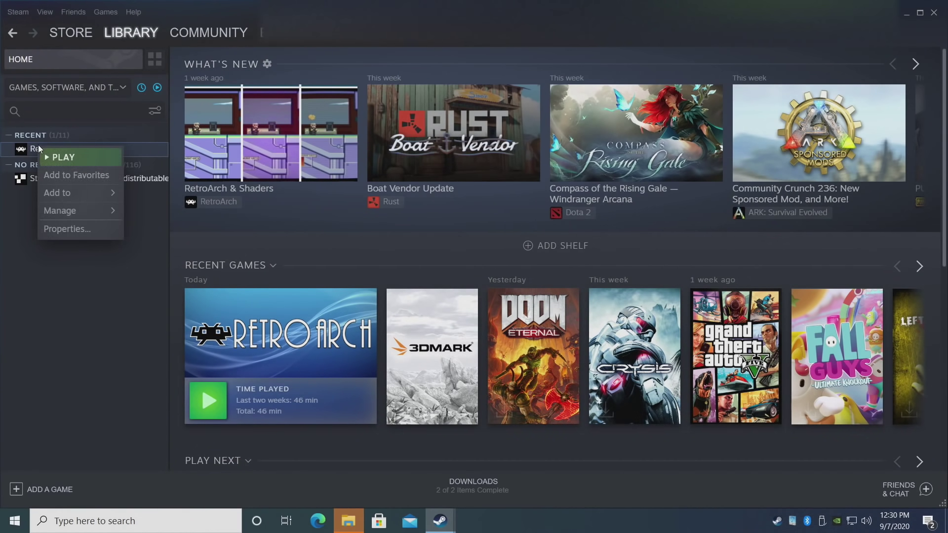
pyautogui.click(79, 229)
pyautogui.click(611, 62)
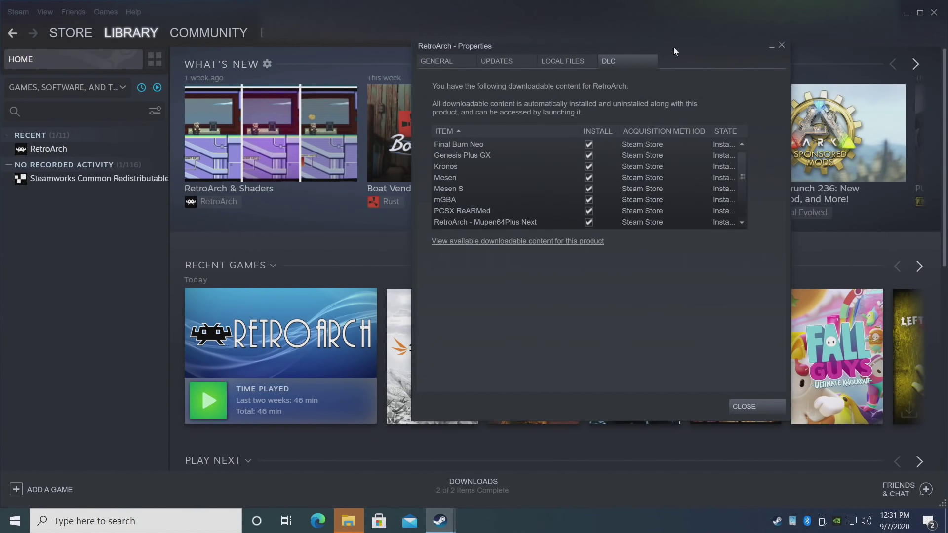
pyautogui.moveTo(673, 47); pyautogui.dragTo(535, 60)
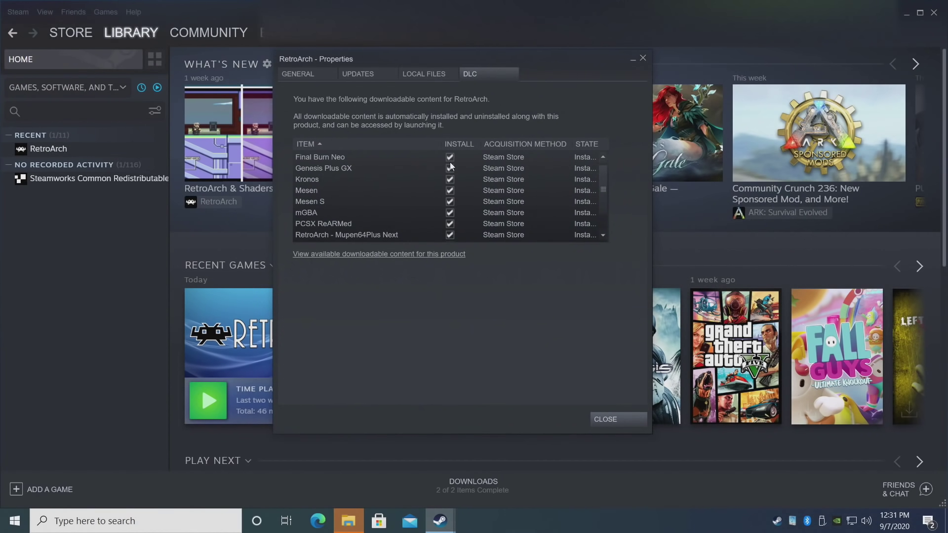
# Toggle a core's installation off and back on in RetroArch's downloadable content list
pyautogui.click(451, 162)
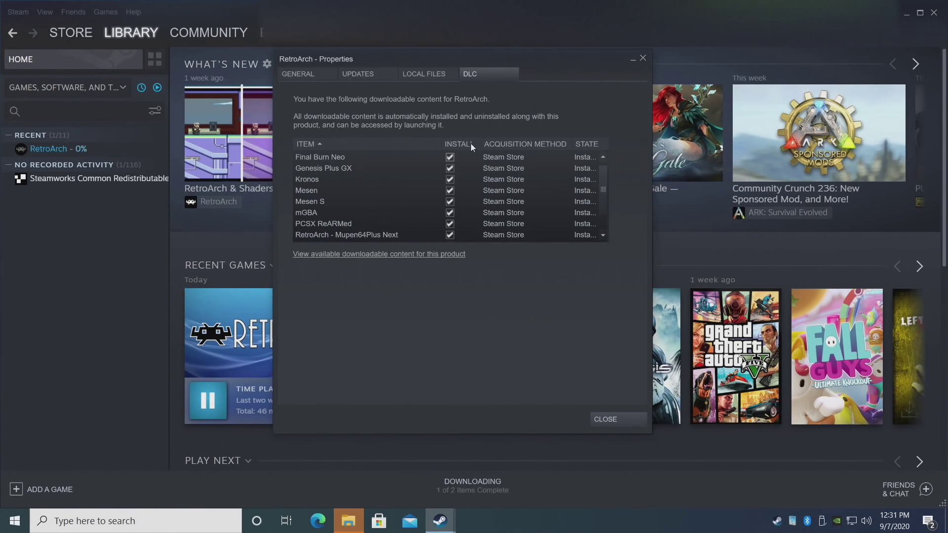
pyautogui.scroll(-1, 552, 191)
pyautogui.scroll(1, 536, 206)
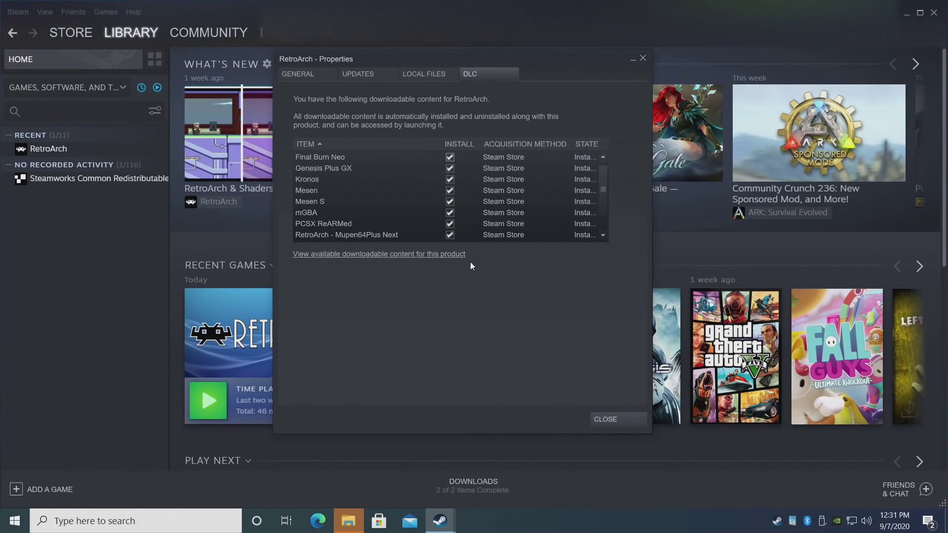
pyautogui.scroll(-1, 340, 222)
pyautogui.scroll(1, 324, 200)
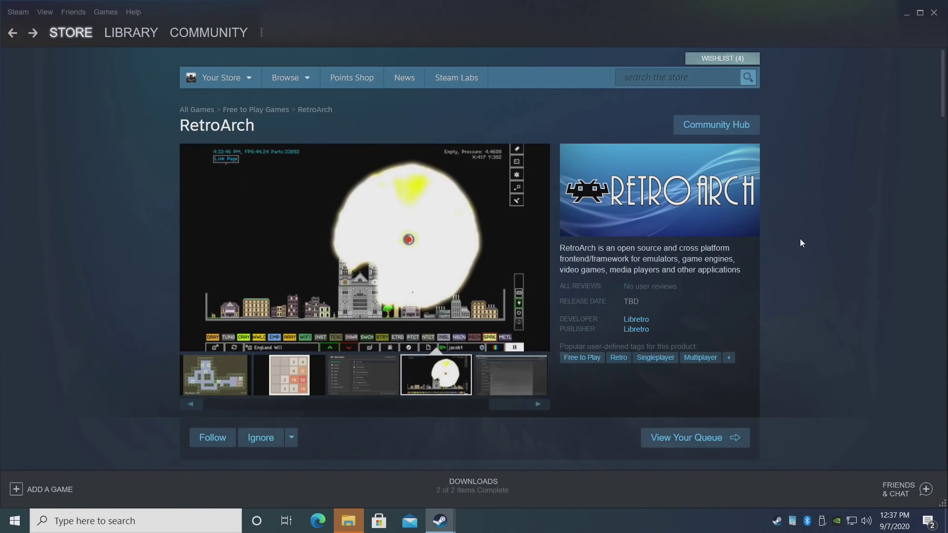
# Review the content list and supported features on the RetroArch store page
pyautogui.scroll(-7, 800, 238)
pyautogui.scroll(-6, 801, 237)
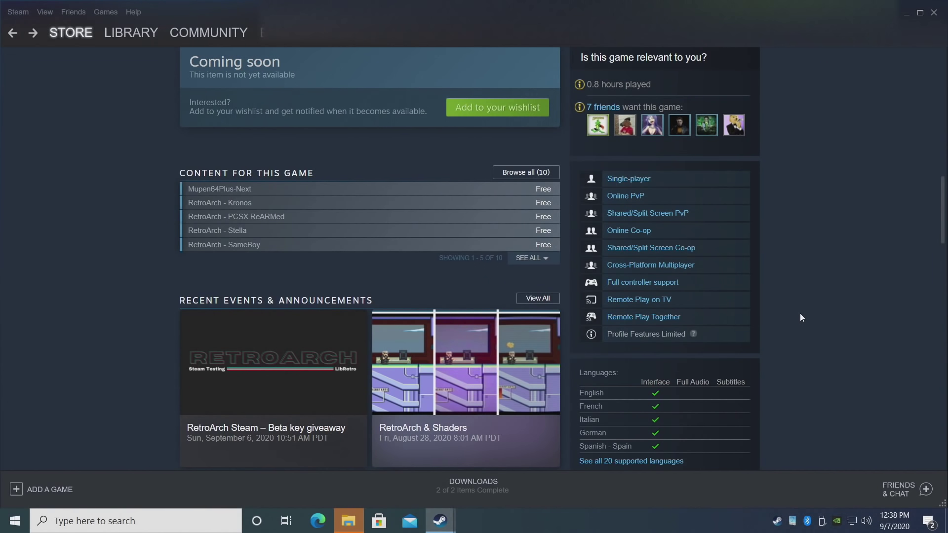
pyautogui.scroll(10, 800, 313)
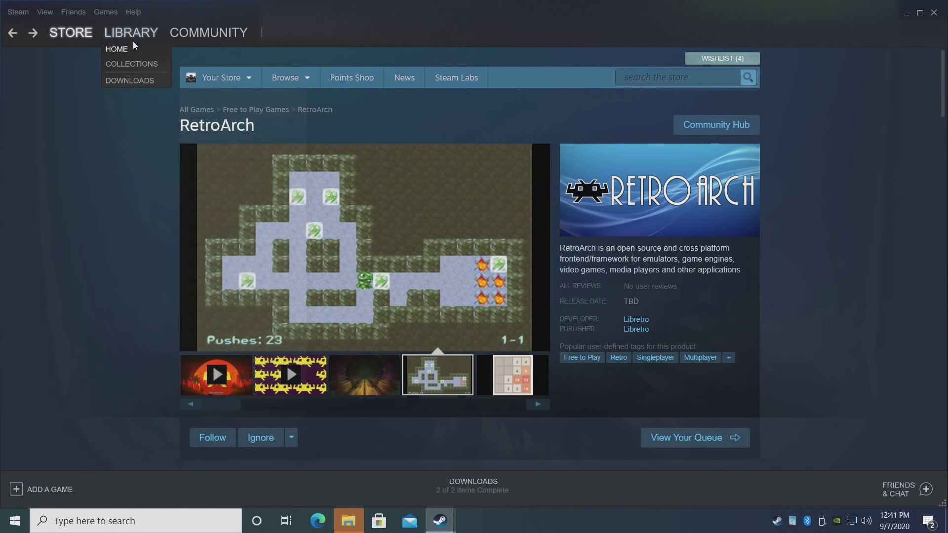
# Launch RetroArch from the Steam library home
pyautogui.click(118, 49)
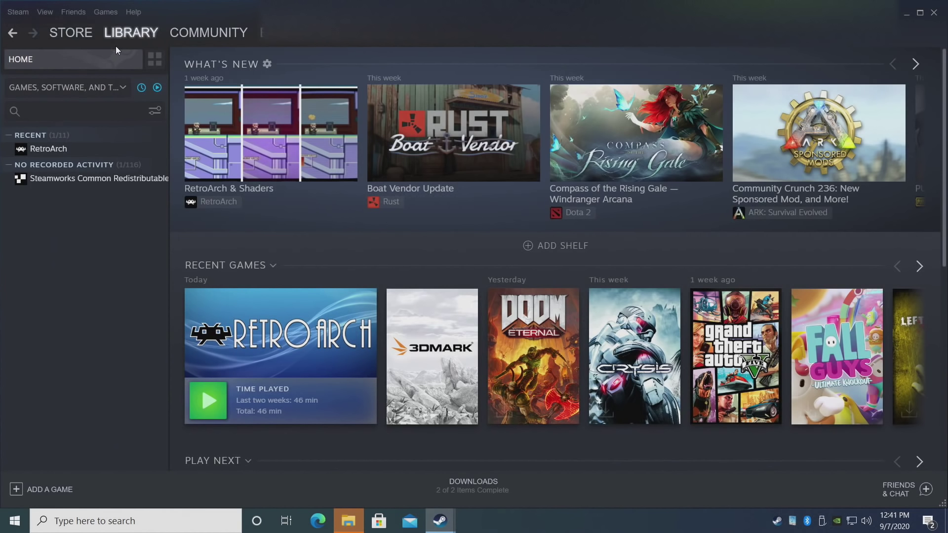
pyautogui.doubleClick(39, 149)
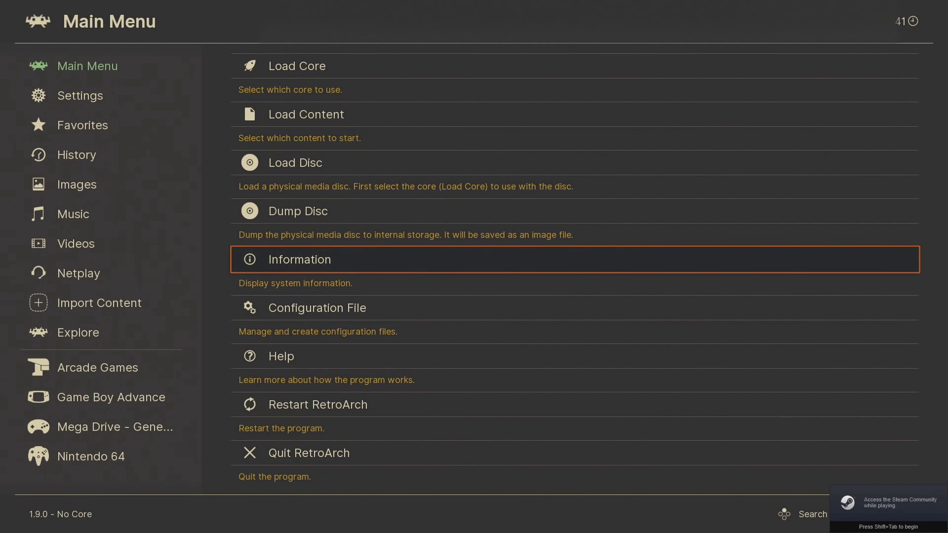
pyautogui.press('Left')
pyautogui.press('Right')
pyautogui.press('Left')
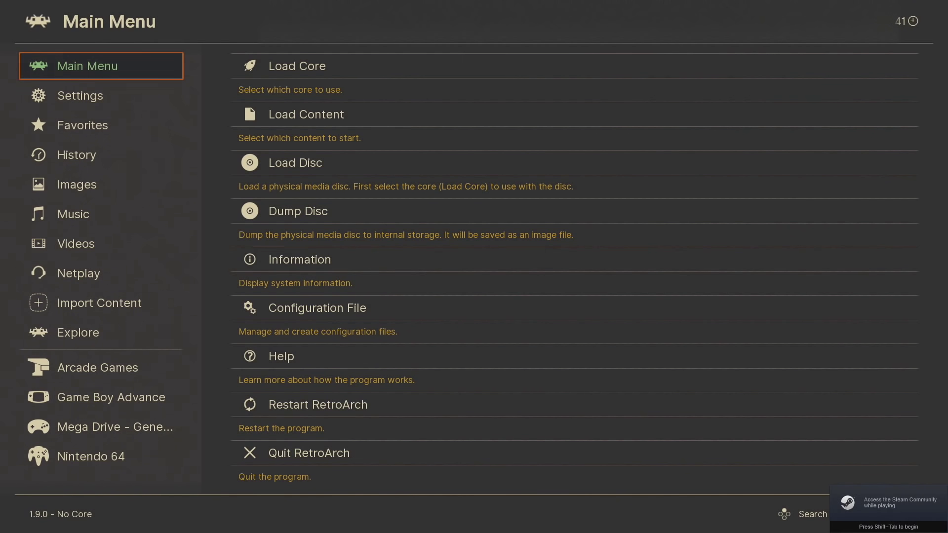
pyautogui.press('Right')
pyautogui.press('Left')
# Open the Appearance options within RetroArch's User Interface settings
pyautogui.press('Down')
pyautogui.press('Right')
pyautogui.press('Down')
pyautogui.press('Down')
pyautogui.press('Down')
pyautogui.press('Down')
pyautogui.press('Down')
pyautogui.press('Down')
pyautogui.press('Down')
pyautogui.press('Down')
pyautogui.press('Down')
pyautogui.press('Down')
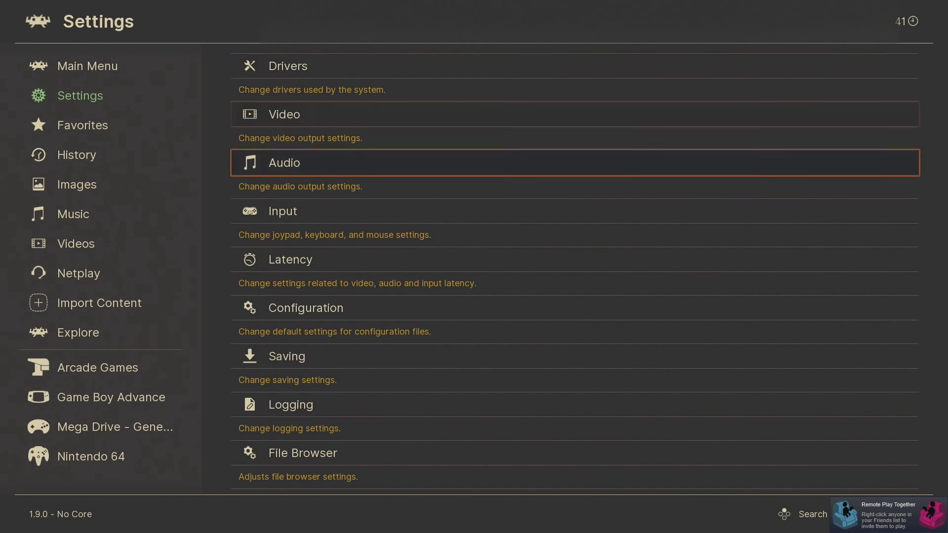
pyautogui.press('Down')
pyautogui.press('Down')
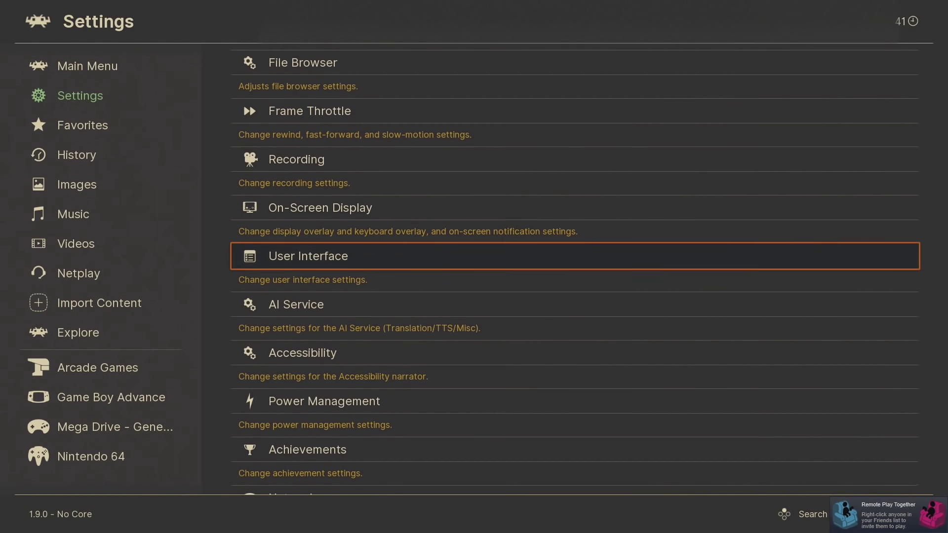
pyautogui.press('Down')
pyautogui.press('Up')
pyautogui.press('Return')
pyautogui.press('Down')
pyautogui.press('Return')
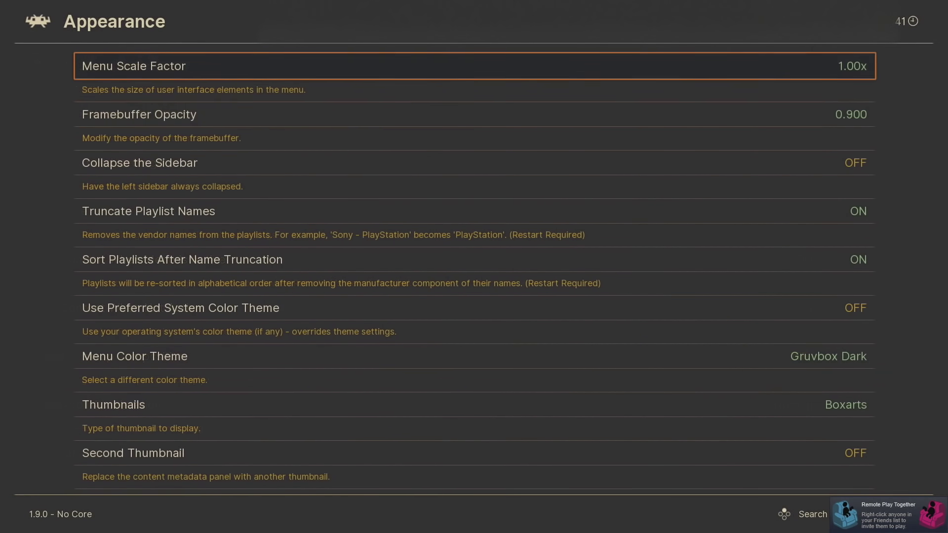
# Open the Menu Color Theme choices in the Appearance options
pyautogui.press('Down')
pyautogui.press('Down')
pyautogui.press('Down')
pyautogui.press('Down')
pyautogui.press('Down')
pyautogui.press('Down')
pyautogui.press('Return')
# Set the menu color theme to Hacking the Kernel
pyautogui.press('Down')
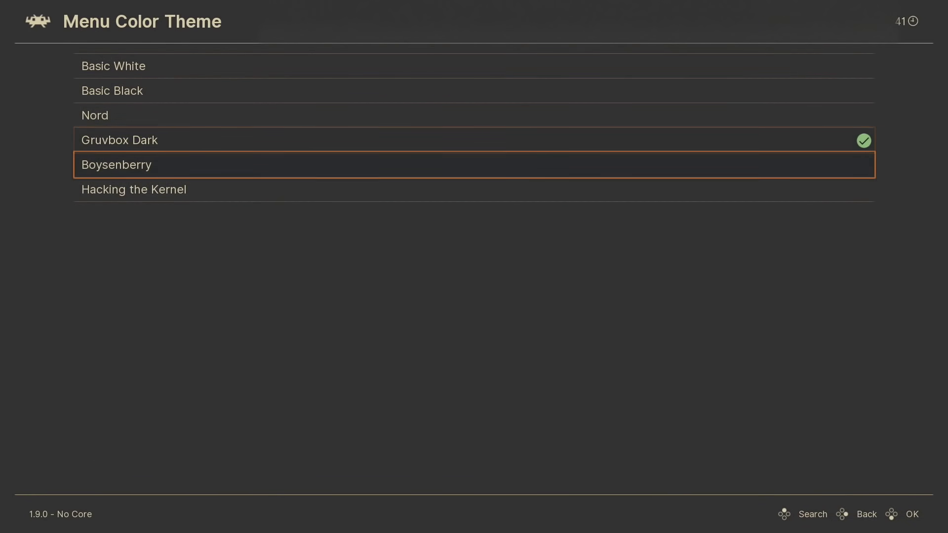
pyautogui.press('Down')
pyautogui.press('Return')
pyautogui.press('Return')
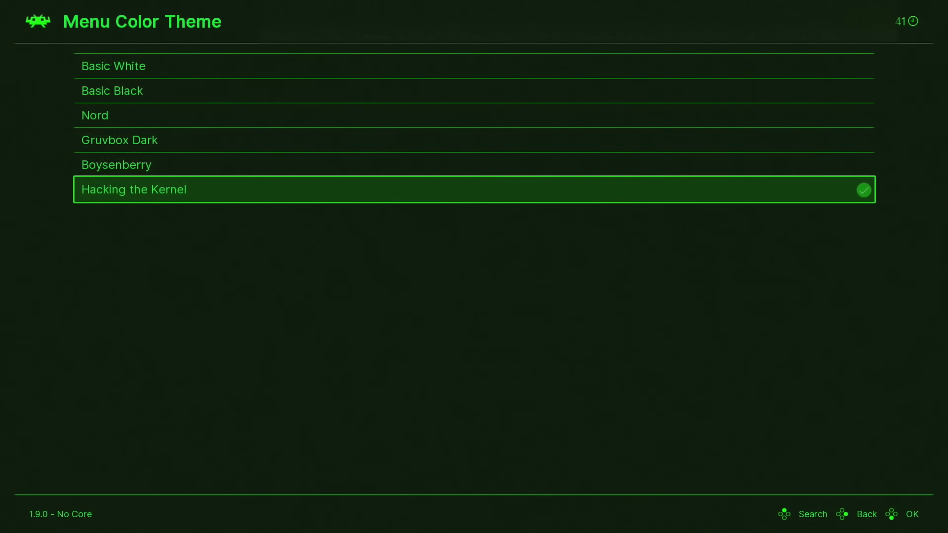
# Set the menu color theme to Basic Black
pyautogui.press('Up')
pyautogui.press('Up')
pyautogui.press('Up')
pyautogui.press('Up')
pyautogui.press('Return')
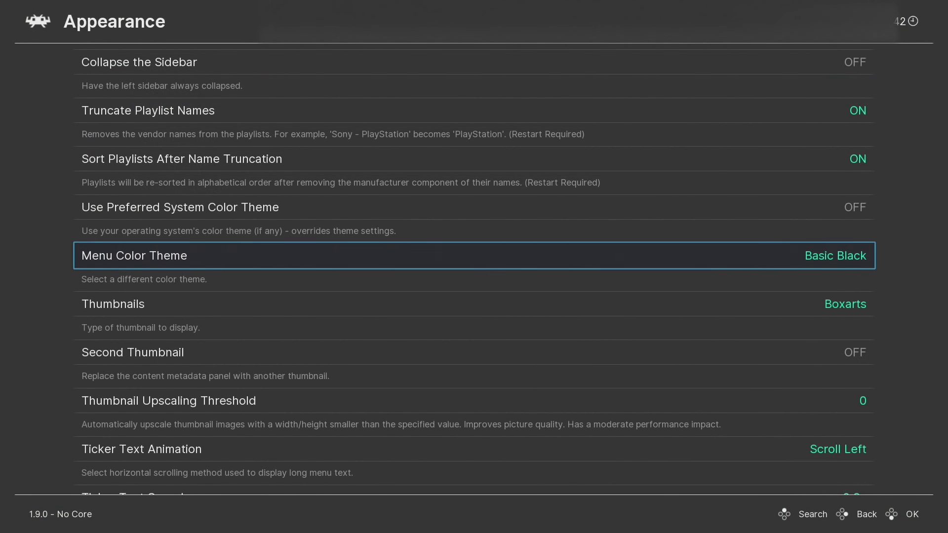
# Leave the Appearance settings and open the Load Core list from the Main Menu
pyautogui.press('BackSpace')
pyautogui.press('BackSpace')
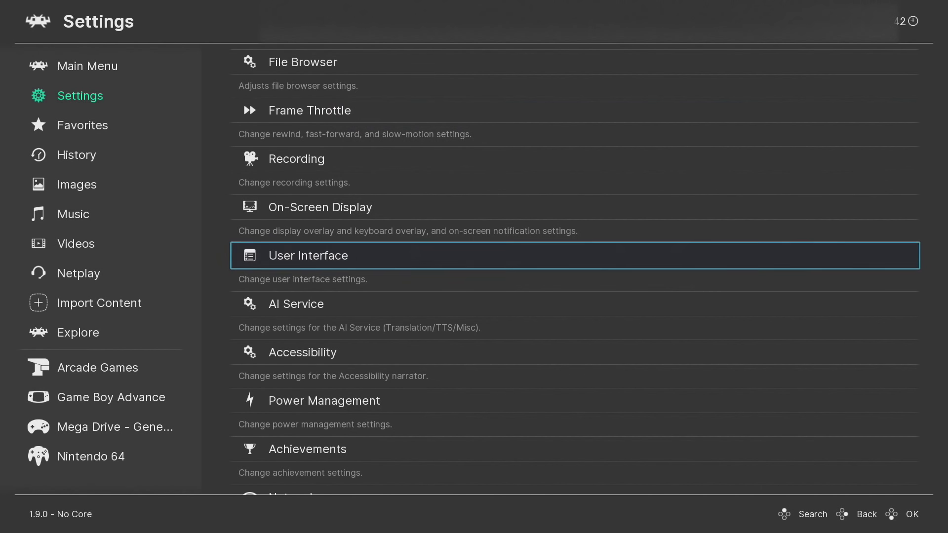
pyautogui.press('BackSpace')
pyautogui.press('Up')
pyautogui.press('Right')
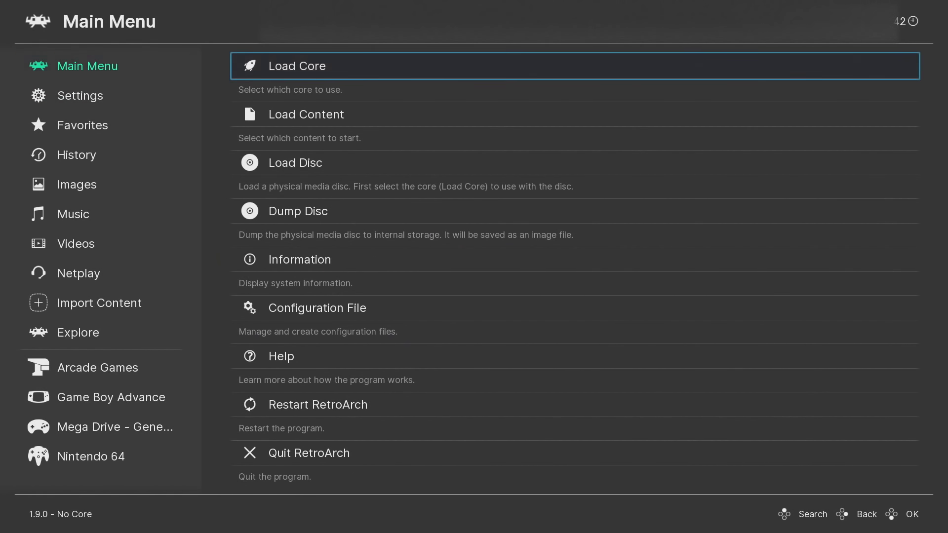
pyautogui.press('Return')
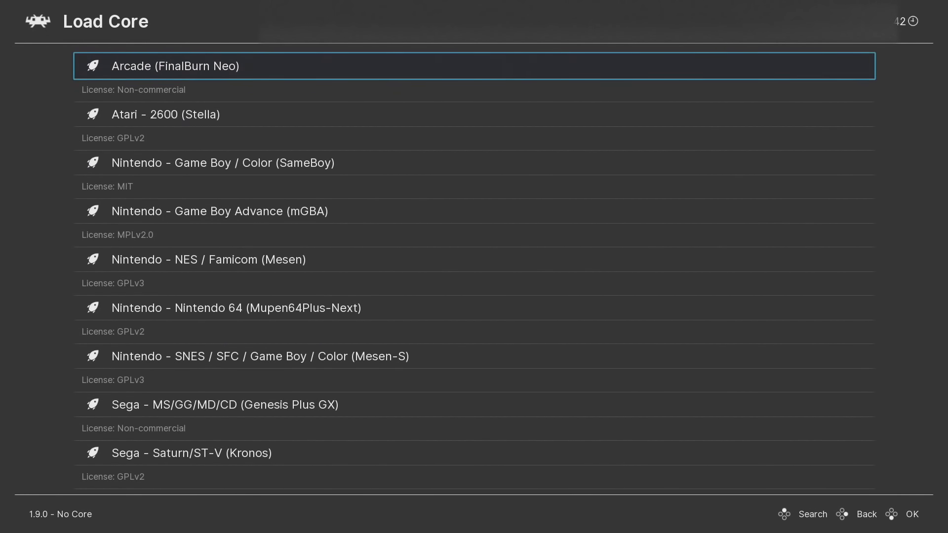
# Look through the installed emulator cores, from Arcade (FinalBurn Neo) to Sony - PlayStation (PCSX ReARMed)
pyautogui.press('Down')
pyautogui.press('Down')
pyautogui.press('Down')
pyautogui.press('Down')
pyautogui.press('Down')
pyautogui.press('Down')
pyautogui.press('Down')
pyautogui.press('Down')
pyautogui.press('Down')
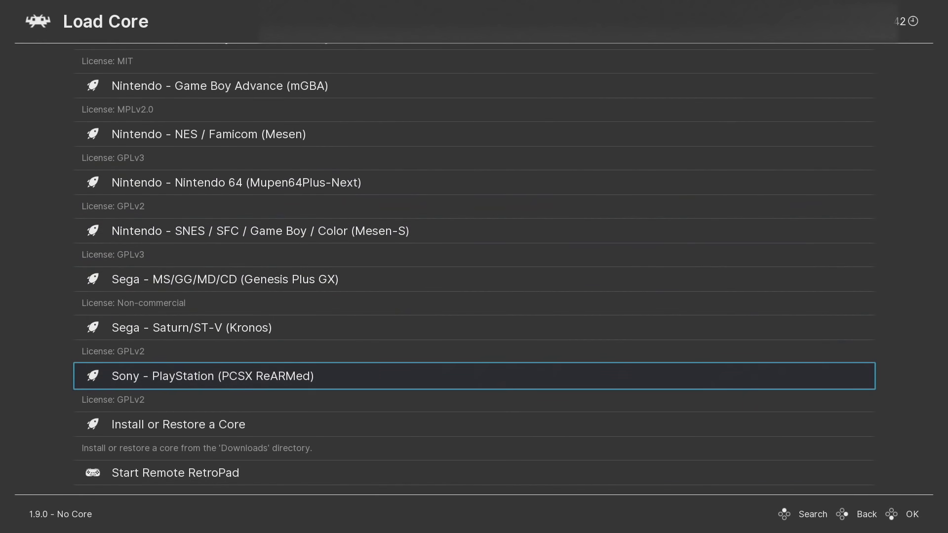
pyautogui.press('Up')
pyautogui.press('Up')
pyautogui.press('Up')
pyautogui.press('Up')
pyautogui.press('Up')
pyautogui.press('Up')
pyautogui.press('Up')
pyautogui.press('Up')
pyautogui.press('Up')
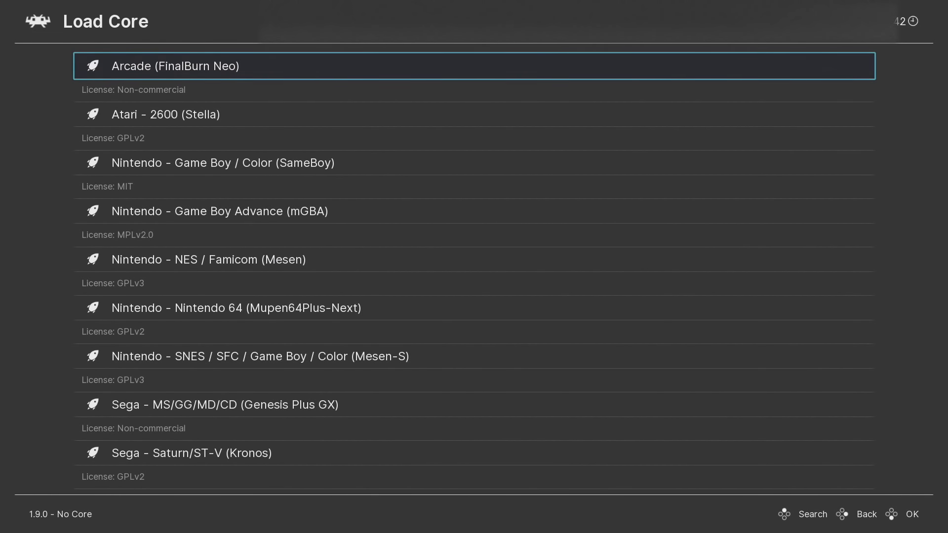
# Leave the core list and look through the Arcade Games playlist as far as Art of Fighting 3
pyautogui.press('BackSpace')
pyautogui.press('Left')
pyautogui.press('Down')
pyautogui.press('Down')
pyautogui.press('Down')
pyautogui.press('Down')
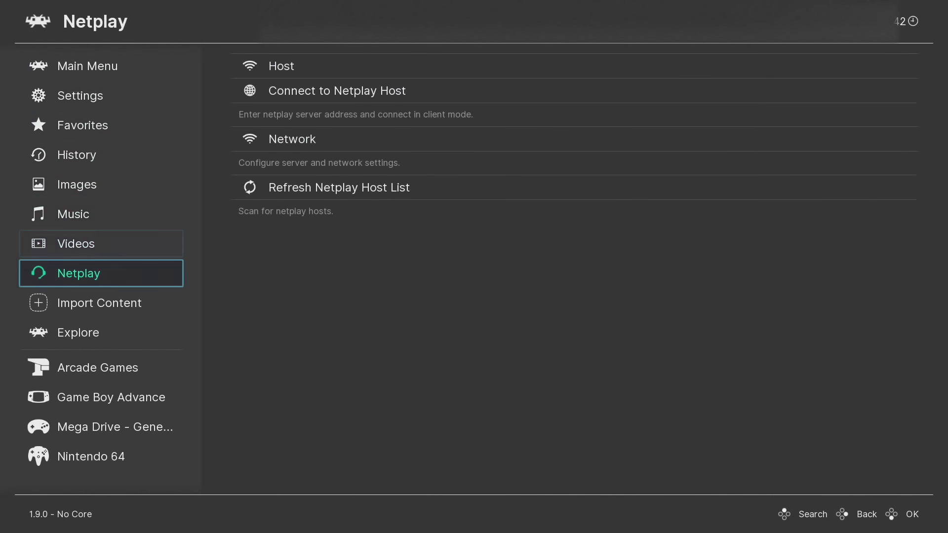
pyautogui.press('Down')
pyautogui.press('Down')
pyautogui.press('Down')
pyautogui.press('Right')
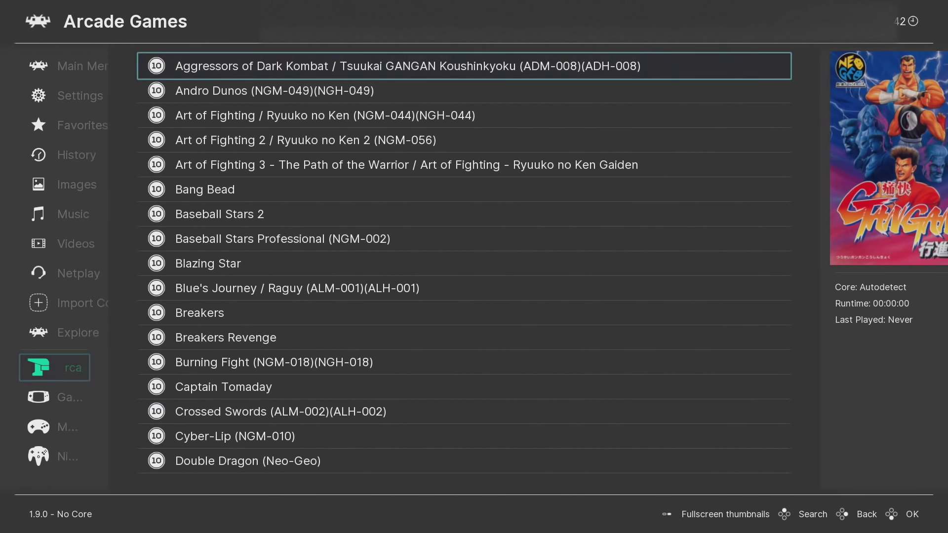
pyautogui.press('Down')
pyautogui.press('Down')
pyautogui.press('Down')
pyautogui.press('Down')
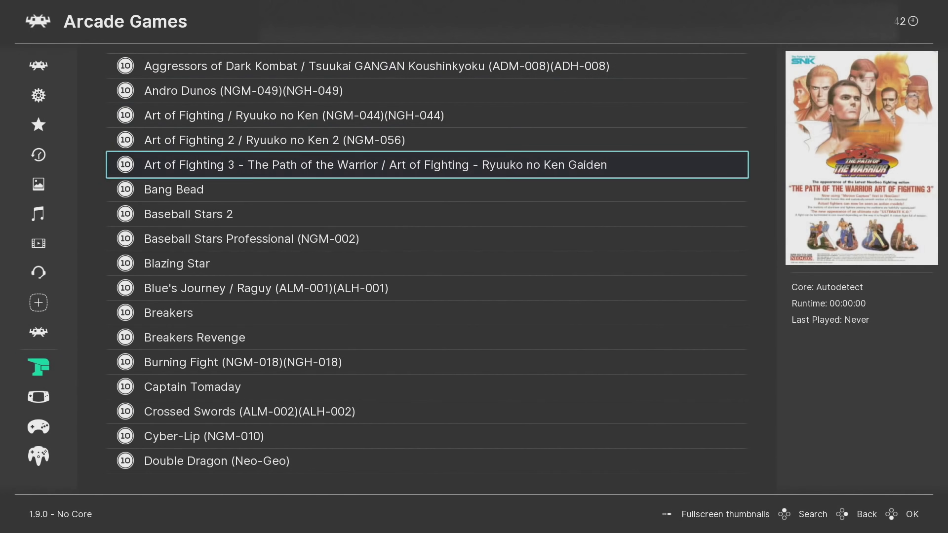
# Look through the Game Boy Advance playlist down to Sonic Pinball Party
pyautogui.press('Left')
pyautogui.press('Down')
pyautogui.press('Right')
pyautogui.press('Down')
pyautogui.press('Down')
pyautogui.press('Down')
pyautogui.press('Down')
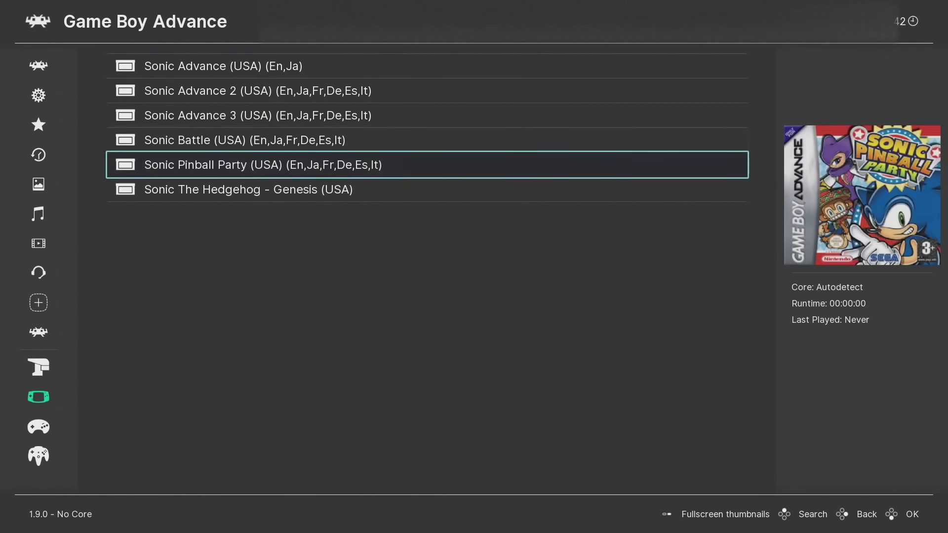
# Look through the Mega Drive - Genesis playlist down to Golden Axe II
pyautogui.press('Left')
pyautogui.press('Down')
pyautogui.press('Right')
pyautogui.press('Down')
pyautogui.press('Down')
pyautogui.press('Down')
pyautogui.press('Left')
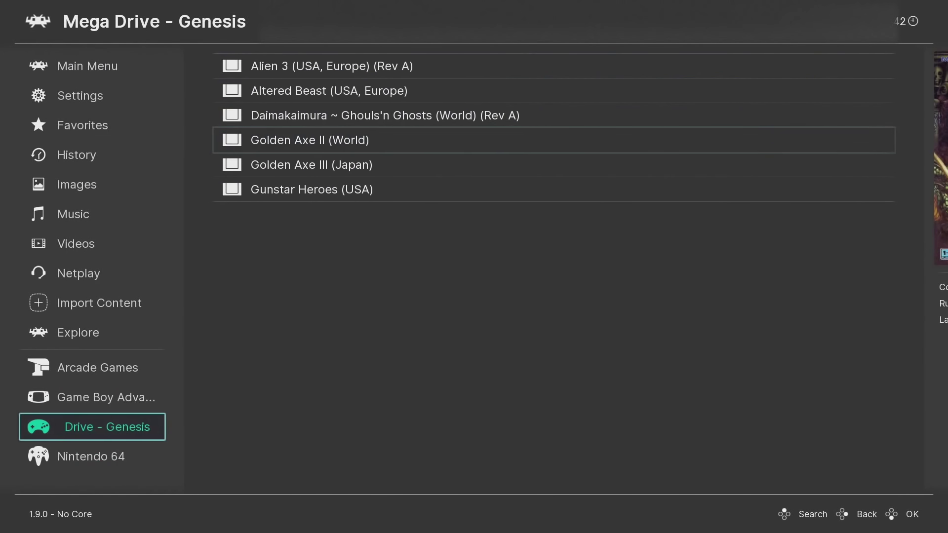
# Look through the Nintendo 64 playlist down to GoldenEye 007
pyautogui.press('Down')
pyautogui.press('Right')
pyautogui.press('Down')
pyautogui.press('Down')
pyautogui.press('Down')
pyautogui.press('Down')
pyautogui.press('Left')
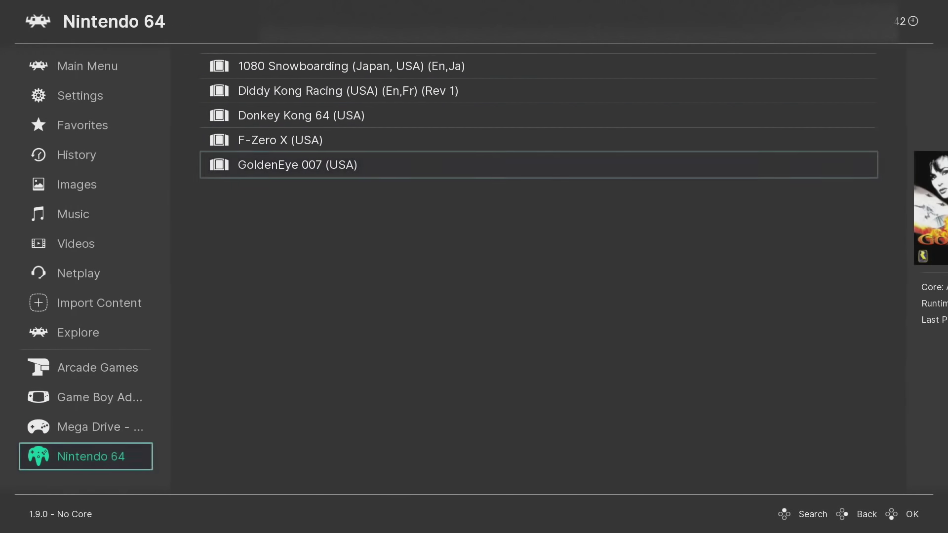
# Run Colin McRae Rally 2.0 (USA) from the History list
pyautogui.press('Up')
pyautogui.press('Up')
pyautogui.press('Up')
pyautogui.press('Up')
pyautogui.press('Up')
pyautogui.press('Up')
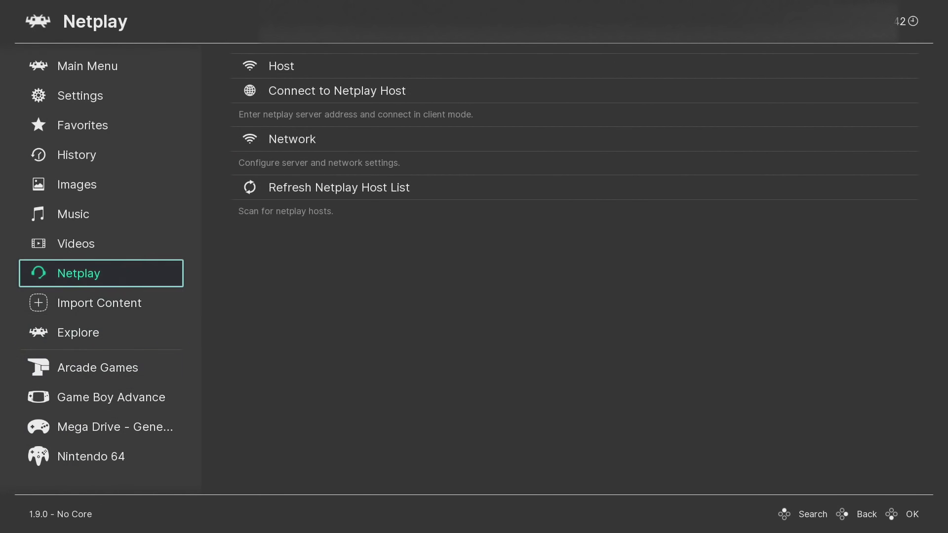
pyautogui.press('Up')
pyautogui.press('Up')
pyautogui.press('Up')
pyautogui.press('Up')
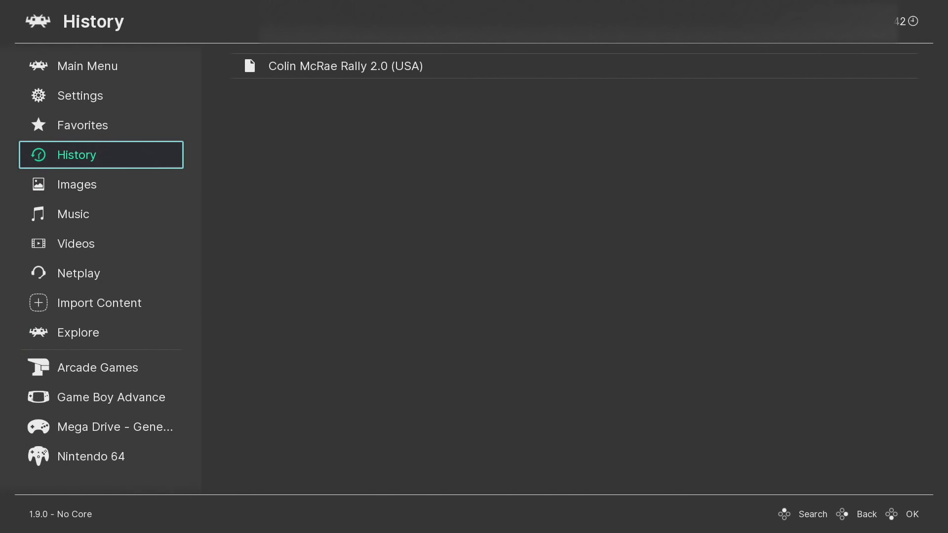
pyautogui.press('Right')
pyautogui.press('Return')
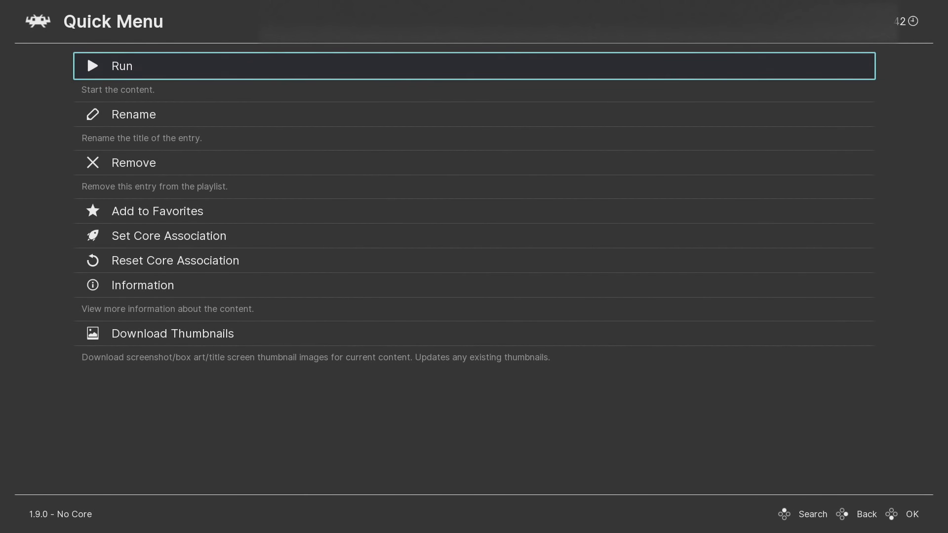
pyautogui.press('Return')
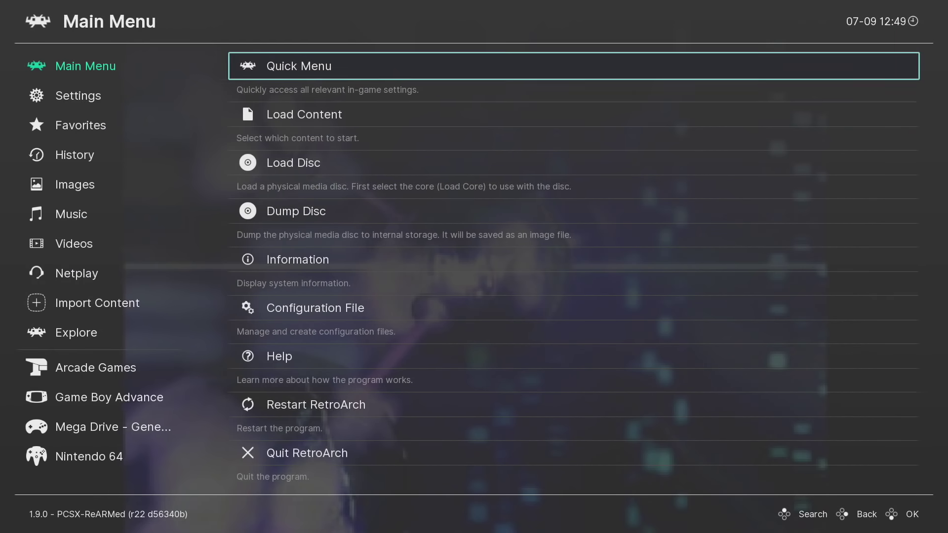
# Open the On-Screen Display settings while the game is still loaded
pyautogui.press('Left')
pyautogui.press('Down')
pyautogui.press('Right')
pyautogui.press('Down')
pyautogui.press('Down')
pyautogui.press('Down')
pyautogui.press('Down')
pyautogui.press('Down')
pyautogui.press('Down')
pyautogui.press('Down')
pyautogui.press('Down')
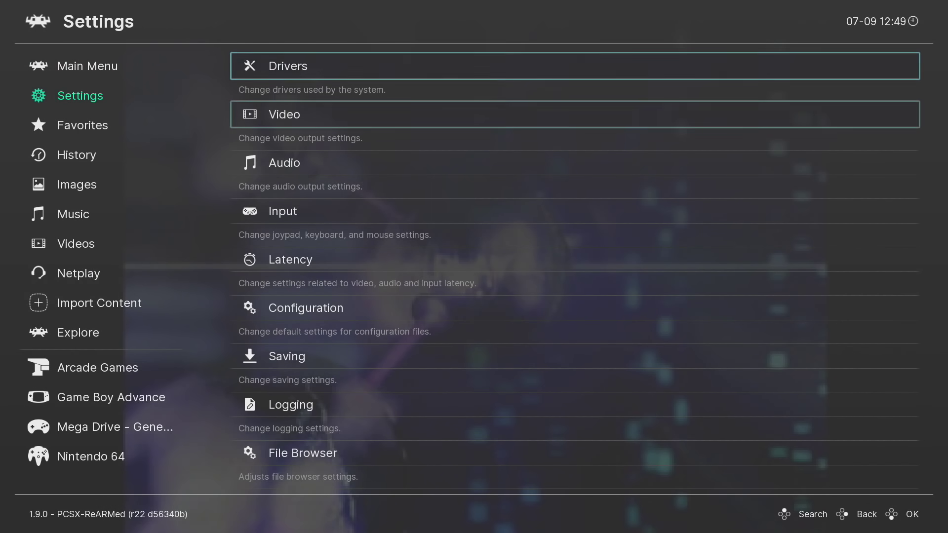
pyautogui.press('Down')
pyautogui.press('Down')
pyautogui.press('Down')
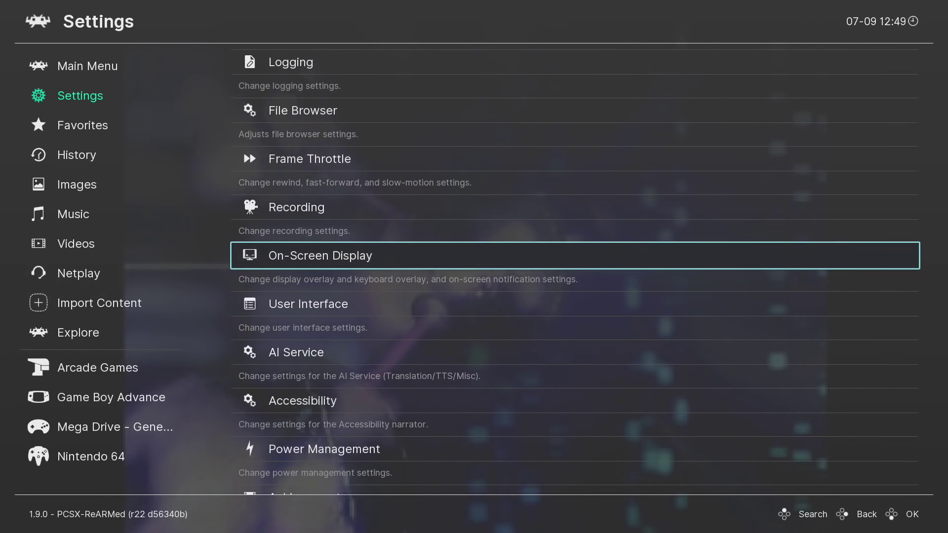
pyautogui.press('Return')
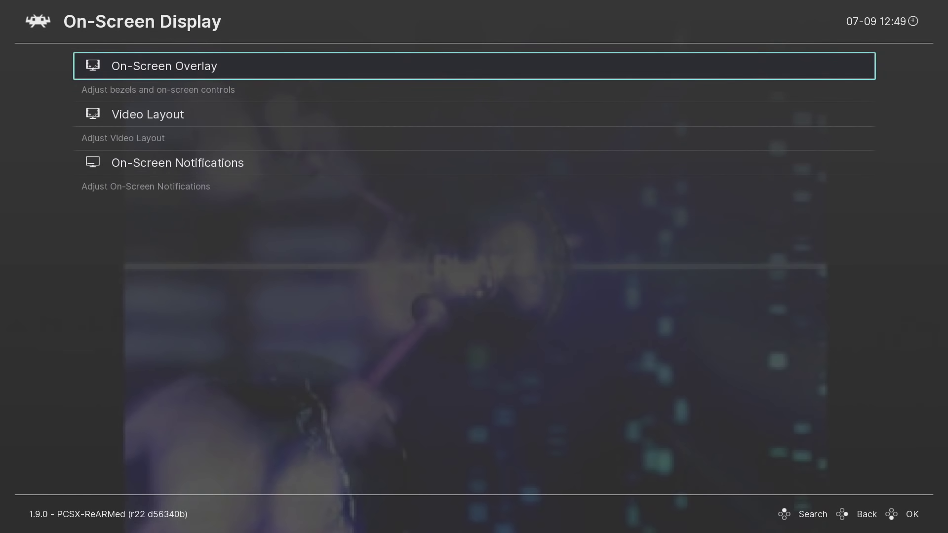
# Turn on Display Framerate in the Notification Visibility options of On-Screen Notifications
pyautogui.press('Down')
pyautogui.press('Down')
pyautogui.press('Down')
pyautogui.press('Up')
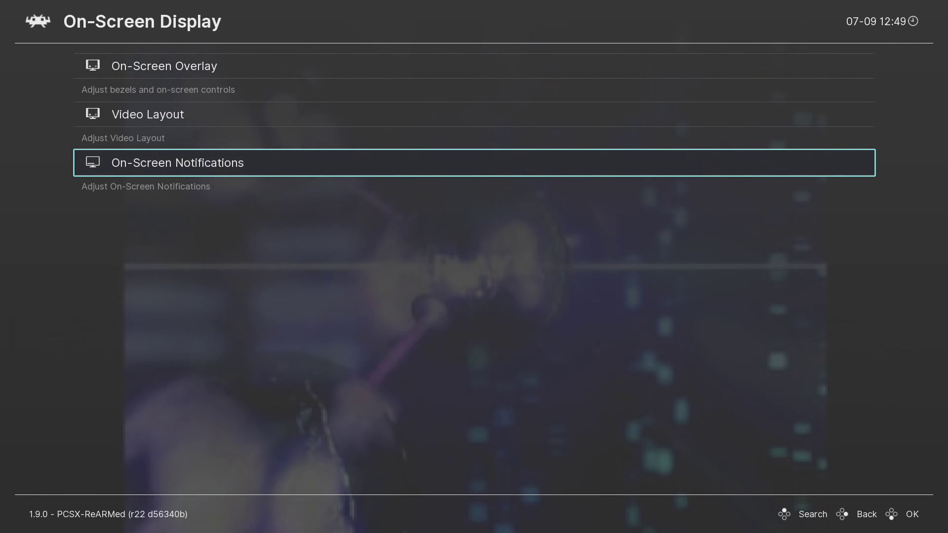
pyautogui.press('Return')
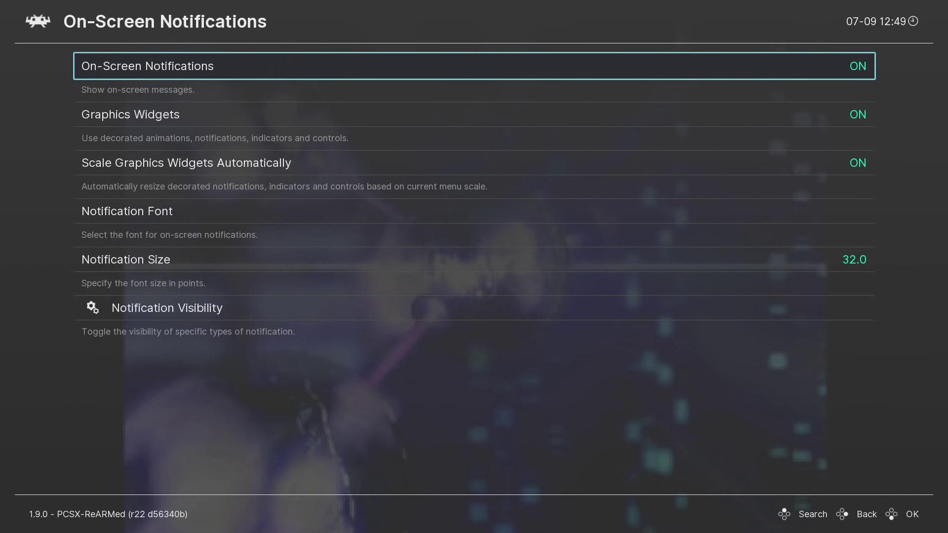
pyautogui.press('Up')
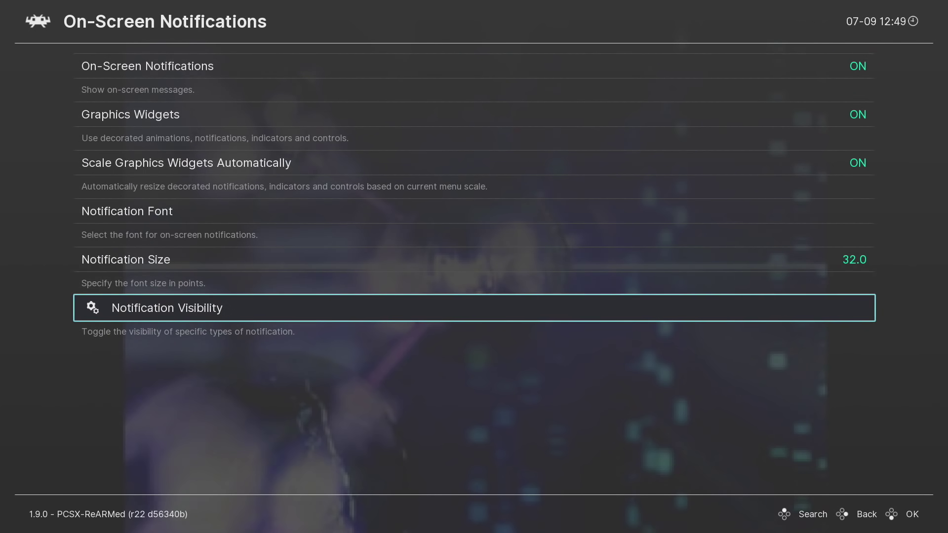
pyautogui.press('Return')
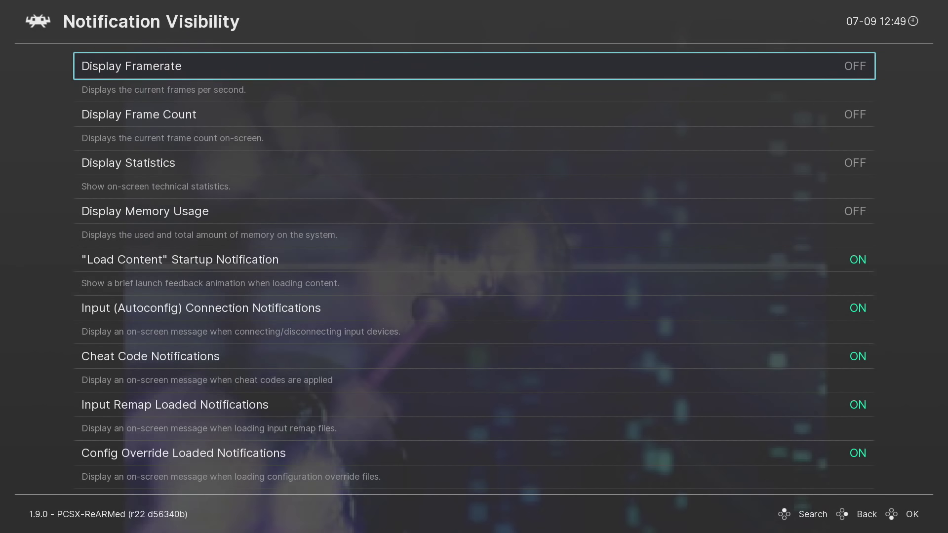
pyautogui.press('Return')
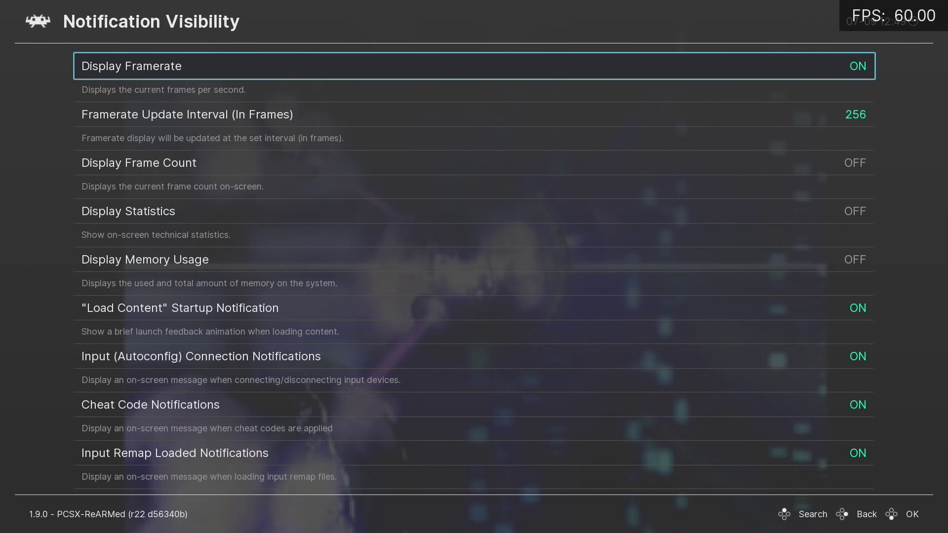
# Go back to the Main Menu and resume the running rally game through the Quick Menu
pyautogui.press('BackSpace')
pyautogui.press('BackSpace')
pyautogui.press('BackSpace')
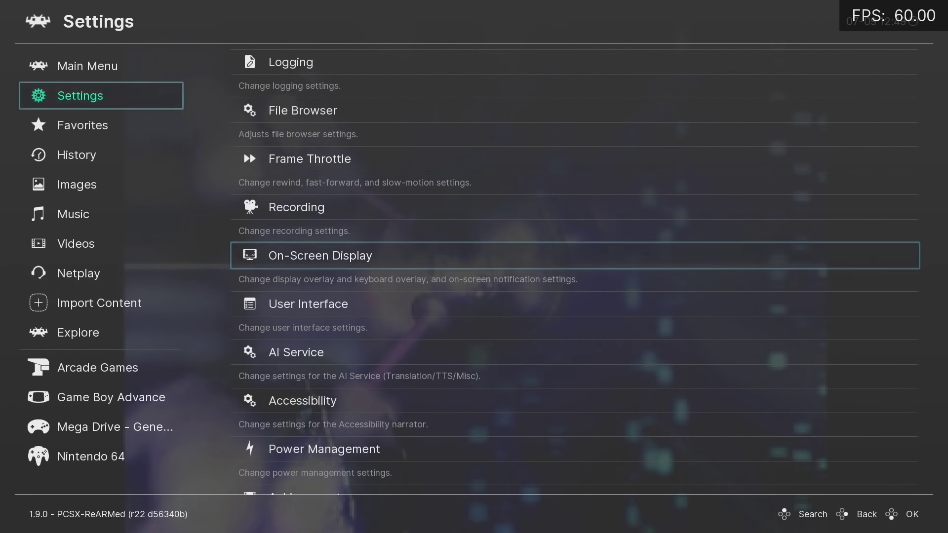
pyautogui.press('BackSpace')
pyautogui.press('Up')
pyautogui.press('Right')
pyautogui.press('Return')
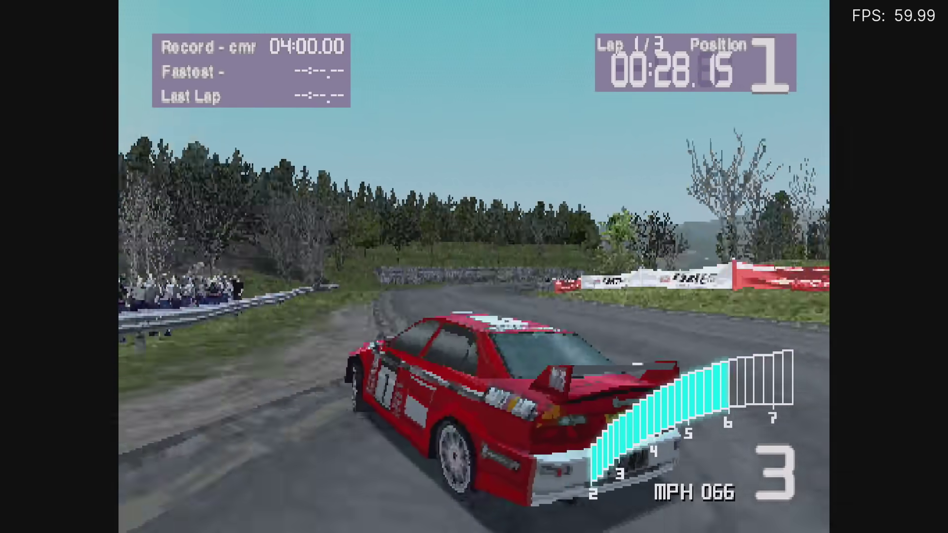
# Pause the race and examine the Remote Play Together option for a friend in the Steam overlay, then return to the game
pyautogui.press('Return')
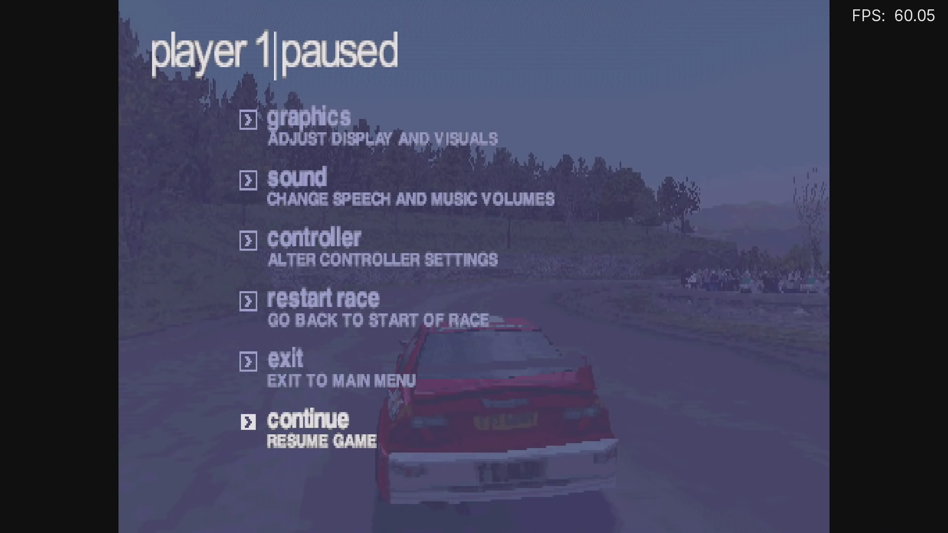
pyautogui.hotkey('shift', 'Tab')
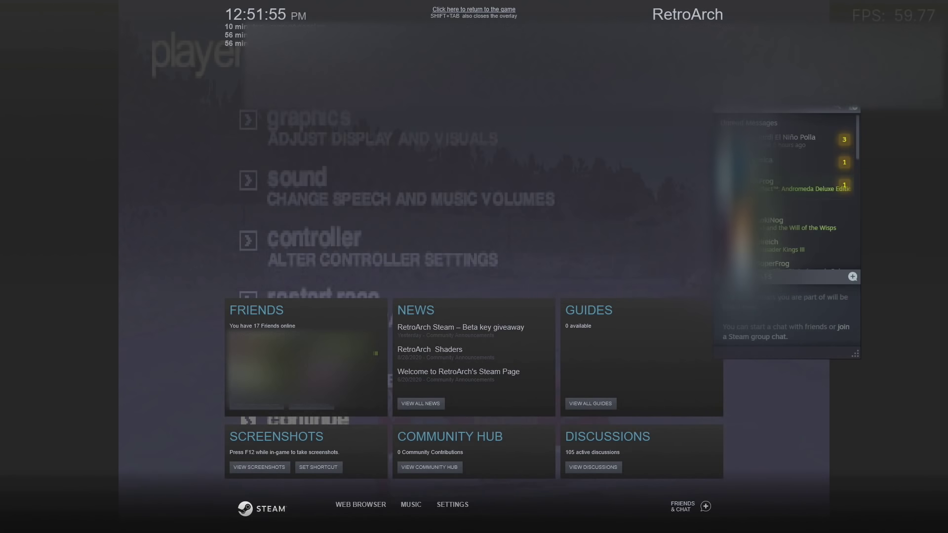
pyautogui.rightClick(761, 169)
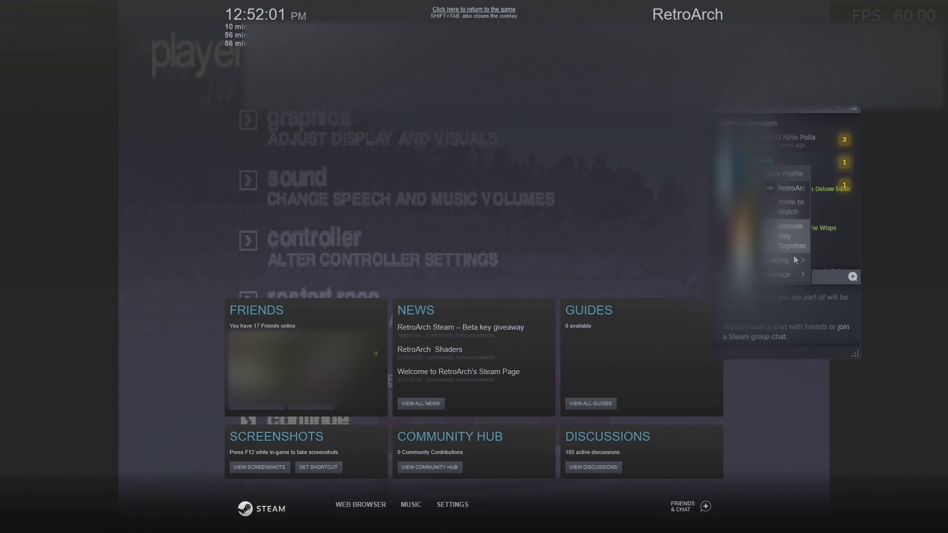
pyautogui.moveTo(790, 277)
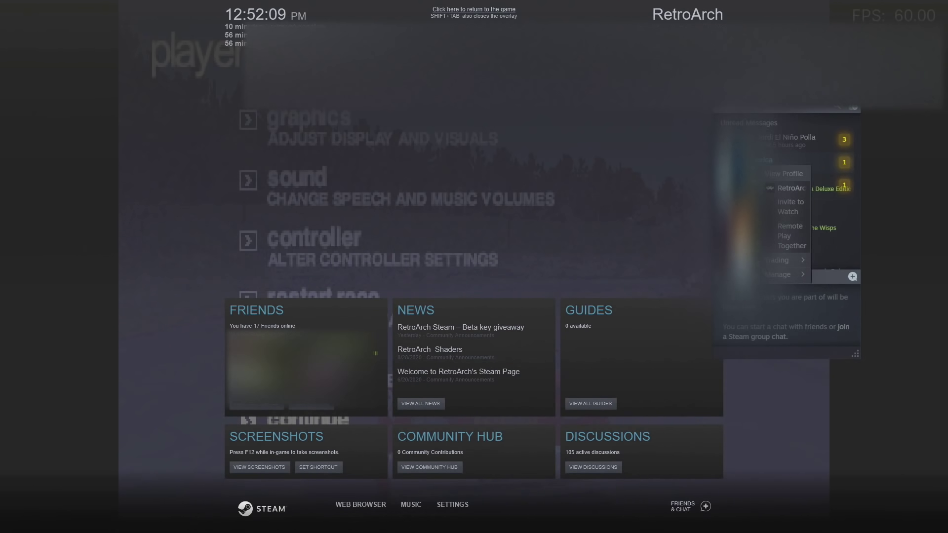
pyautogui.press('Escape')
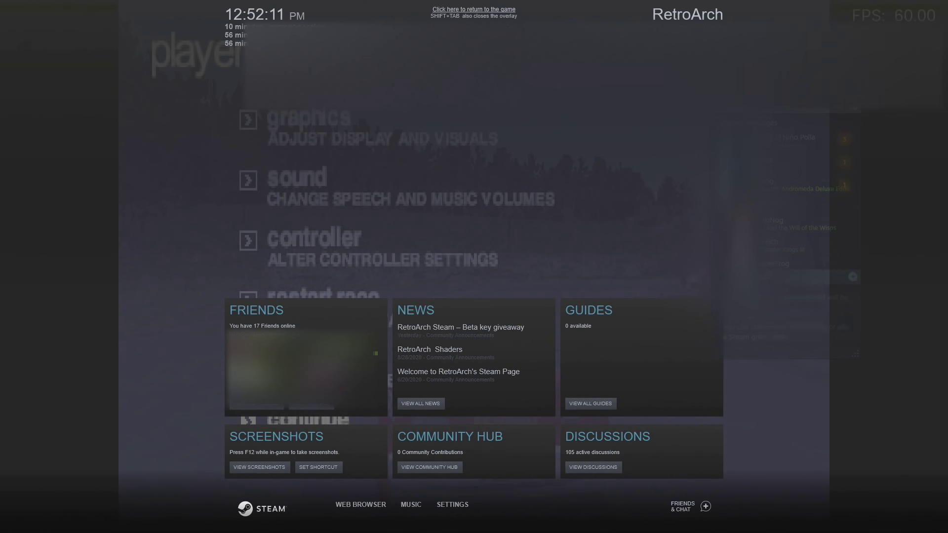
pyautogui.hotkey('shift', 'Tab')
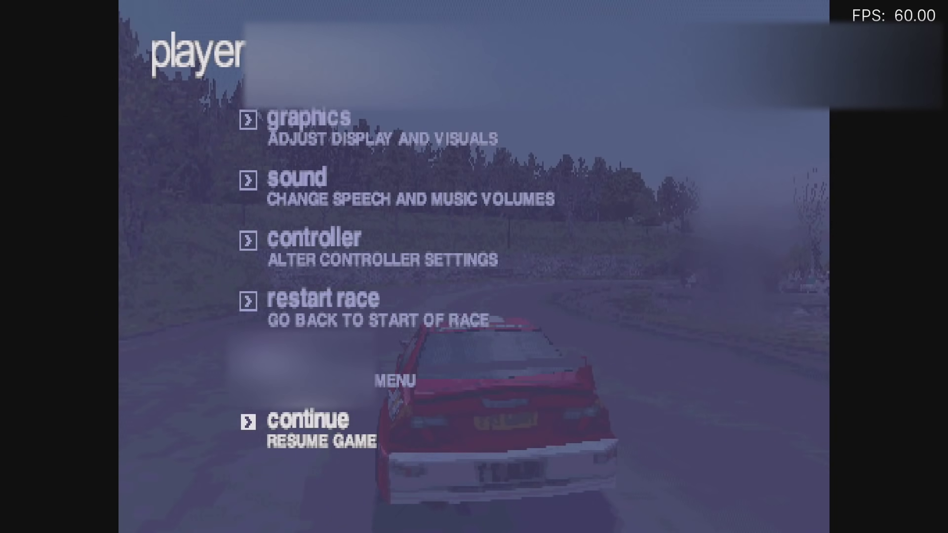
# Quit RetroArch and launch it again from the Steam library
pyautogui.press('Escape')
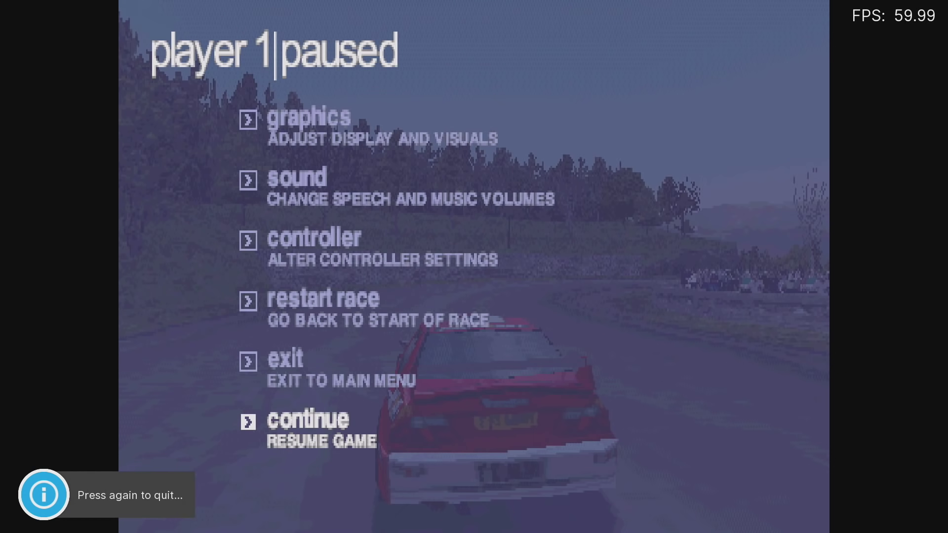
pyautogui.press('Escape')
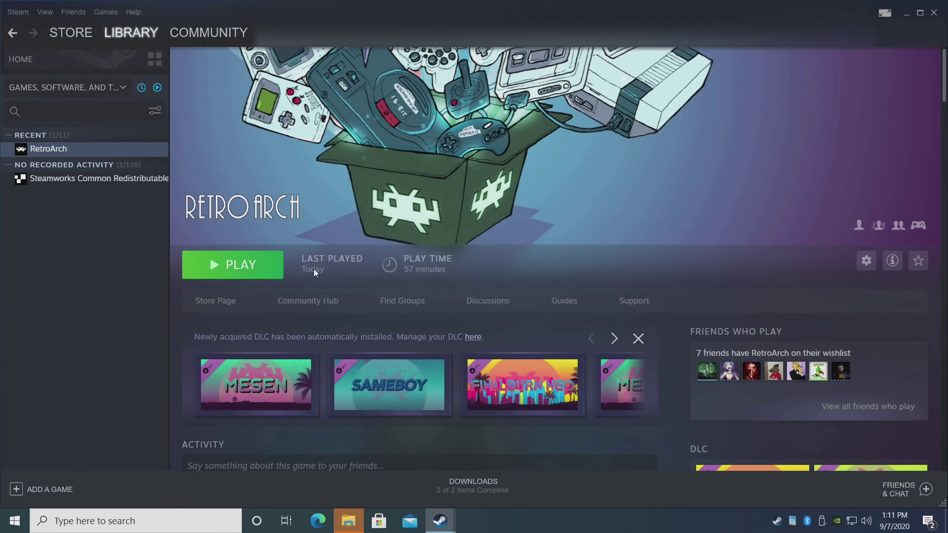
pyautogui.click(265, 272)
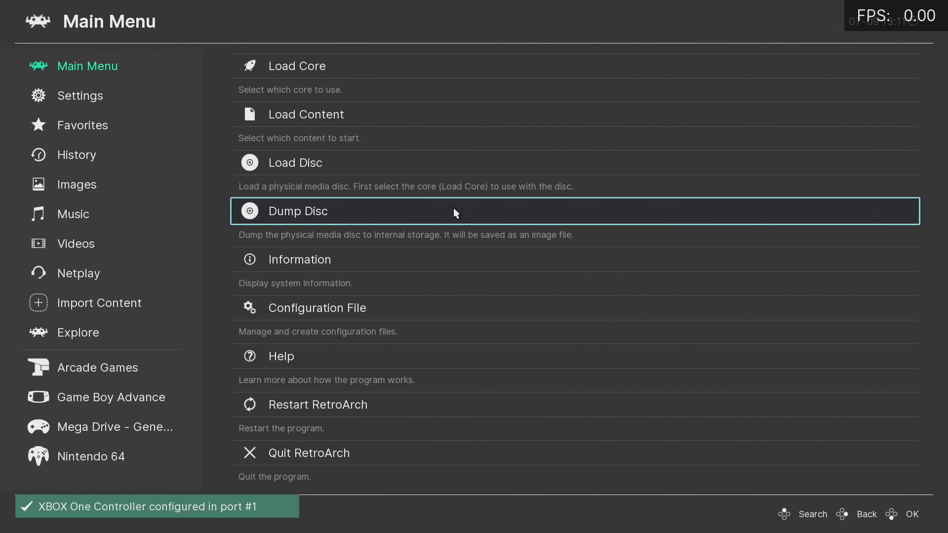
# Open the Game Boy Advance playlist
pyautogui.press('Left')
pyautogui.press('Down')
pyautogui.press('Down')
pyautogui.press('Down')
pyautogui.press('Down')
pyautogui.press('Down')
pyautogui.press('Down')
pyautogui.press('Down')
pyautogui.press('Down')
pyautogui.press('Down')
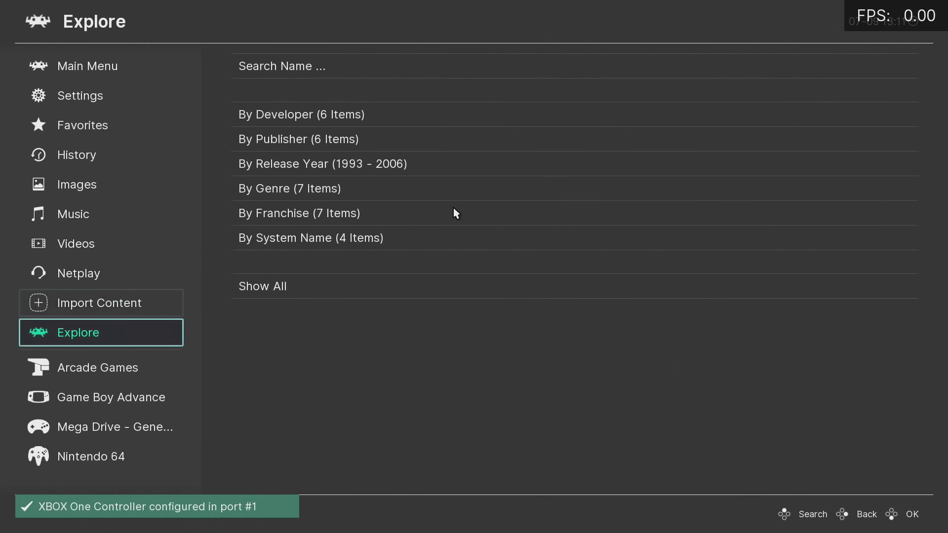
pyautogui.press('Down')
pyautogui.press('Down')
pyautogui.press('Right')
# Choose Sonic Advance 2 (USA) and run it, bringing up the choice of core
pyautogui.press('Down')
pyautogui.press('Down')
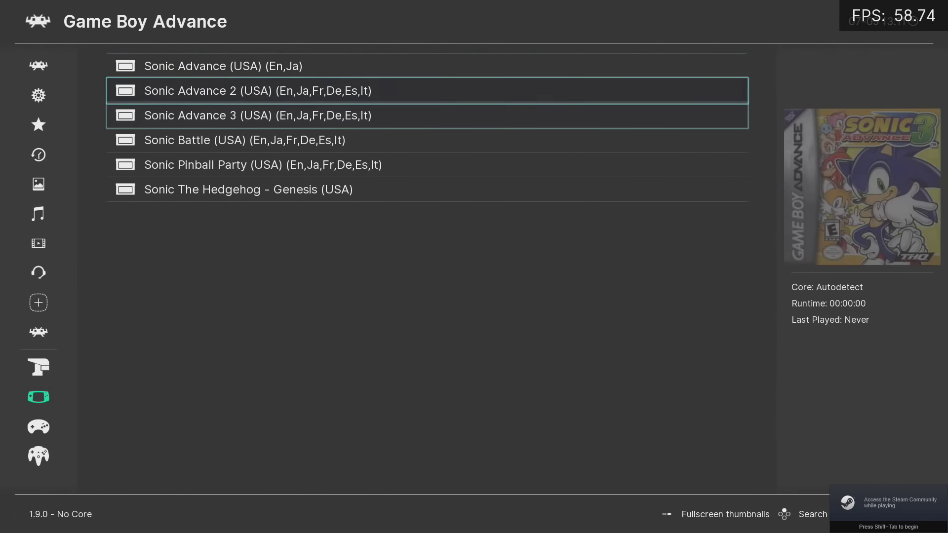
pyautogui.press('Up')
pyautogui.press('Return')
pyautogui.press('Return')
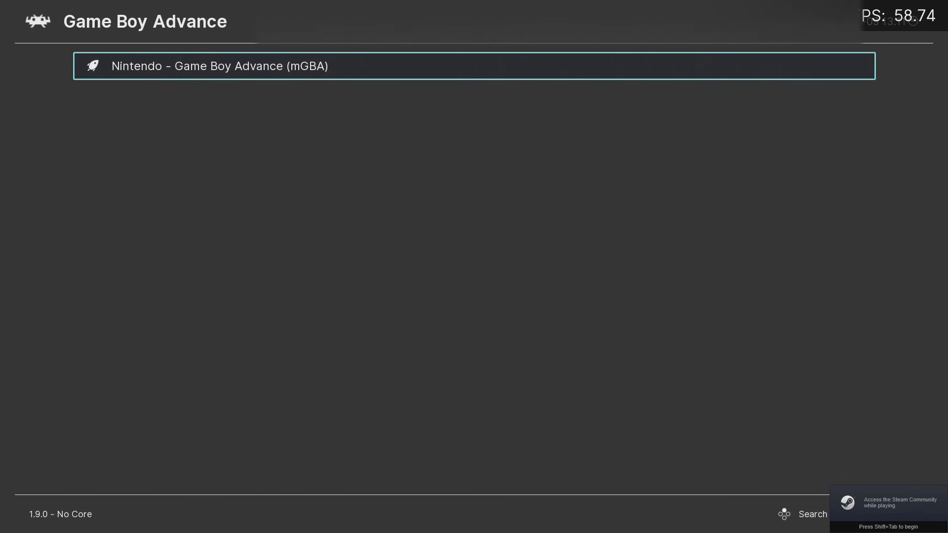